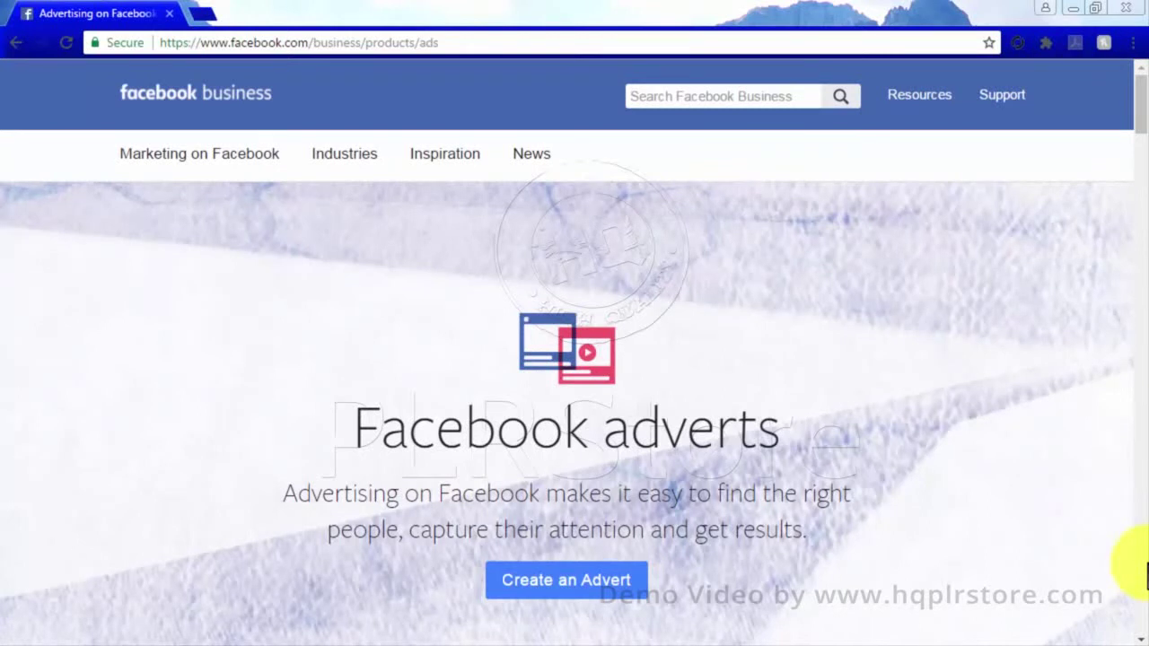
Review the Facebook adverts overview page, covering audience reach, budgets, finding people, getting attention and seeing results
scroll(1146, 575, down, 5)
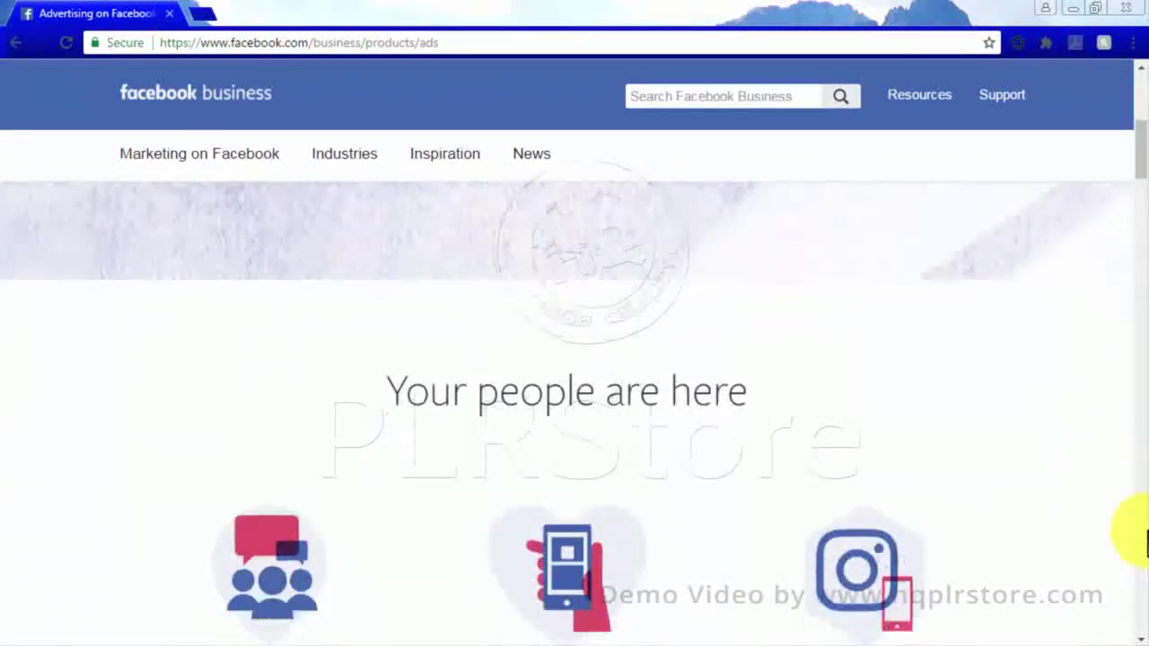
scroll(1147, 539, down, 1)
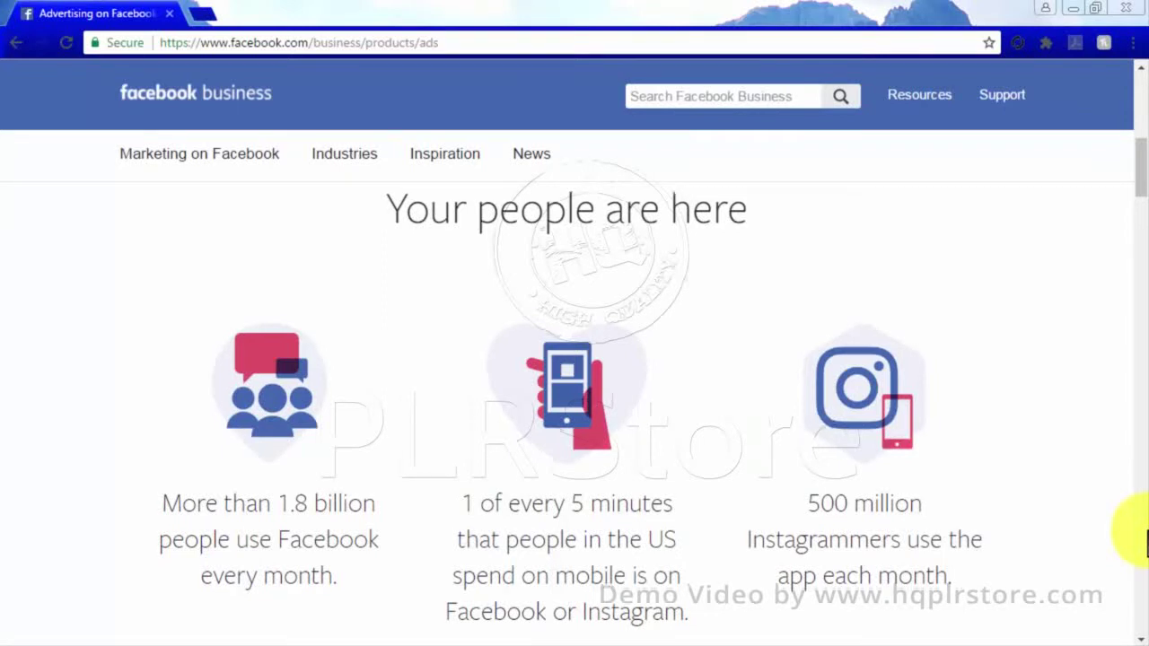
scroll(1146, 544, down, 5)
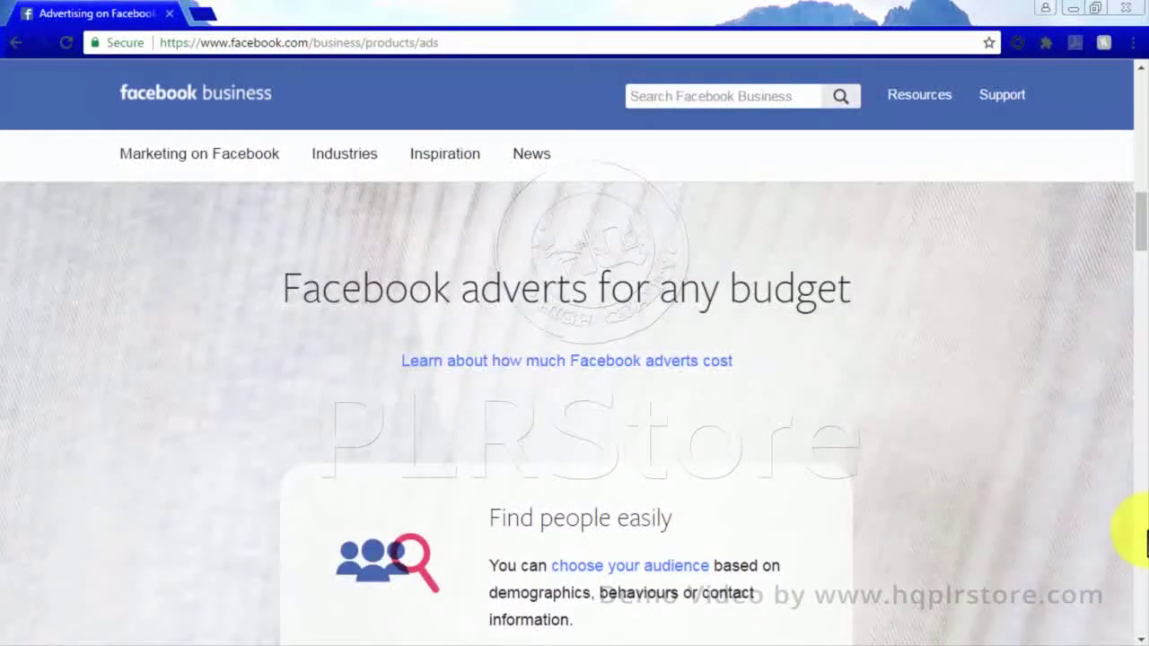
scroll(1147, 543, down, 2)
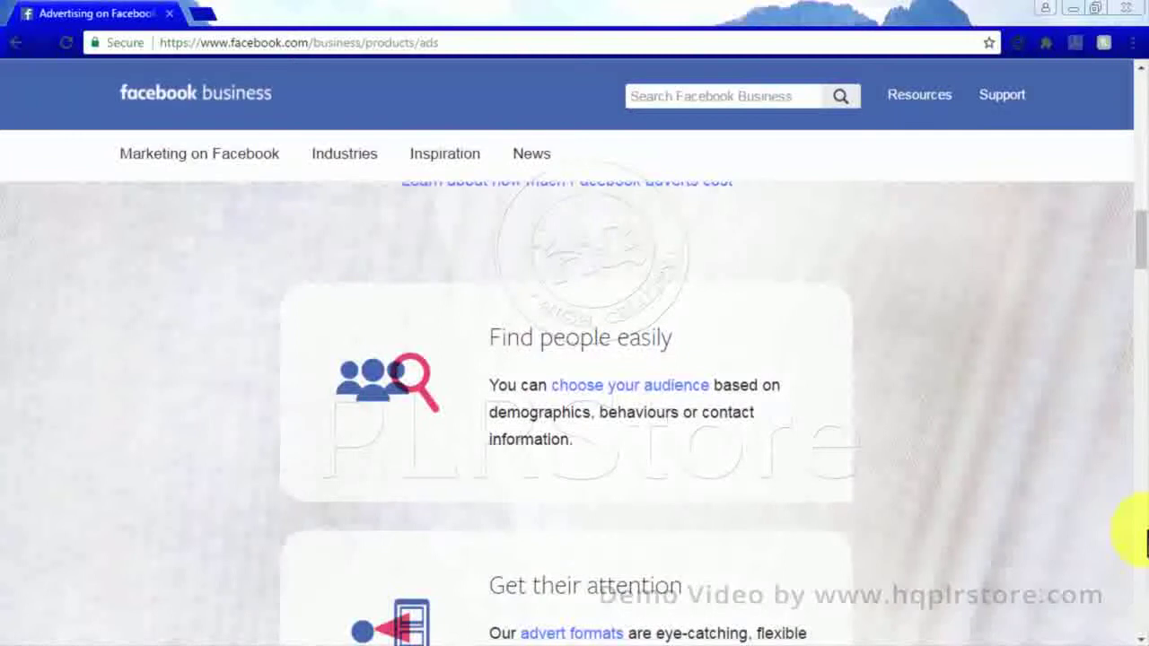
scroll(1146, 543, down, 1)
scroll(1147, 544, down, 6)
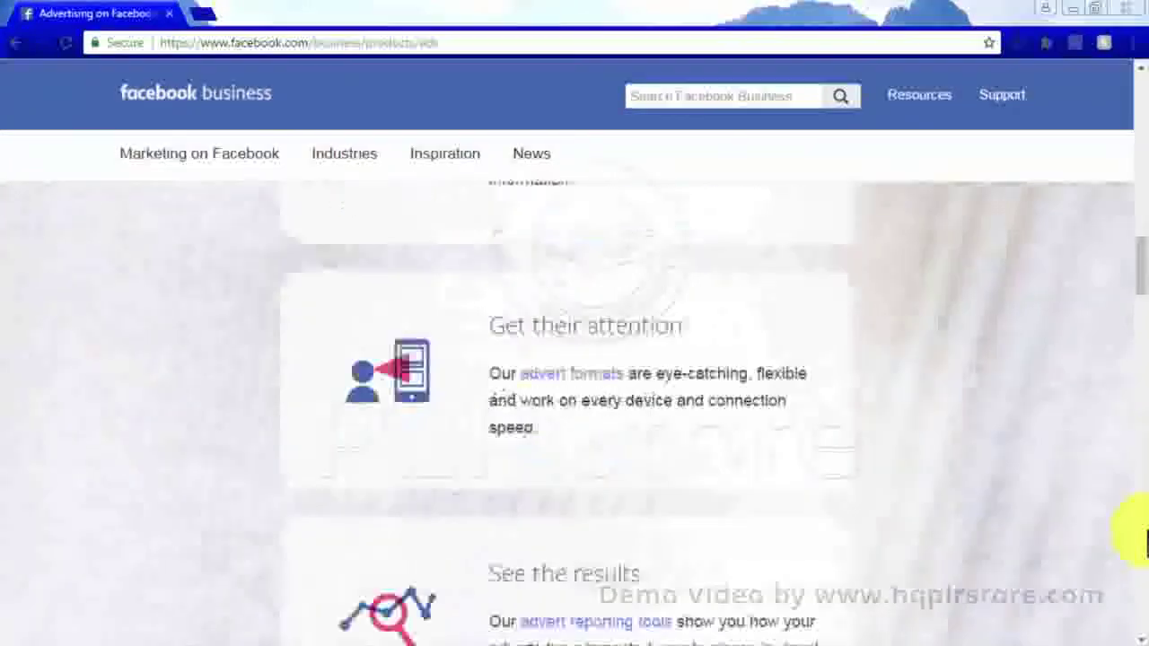
scroll(1147, 543, down, 2)
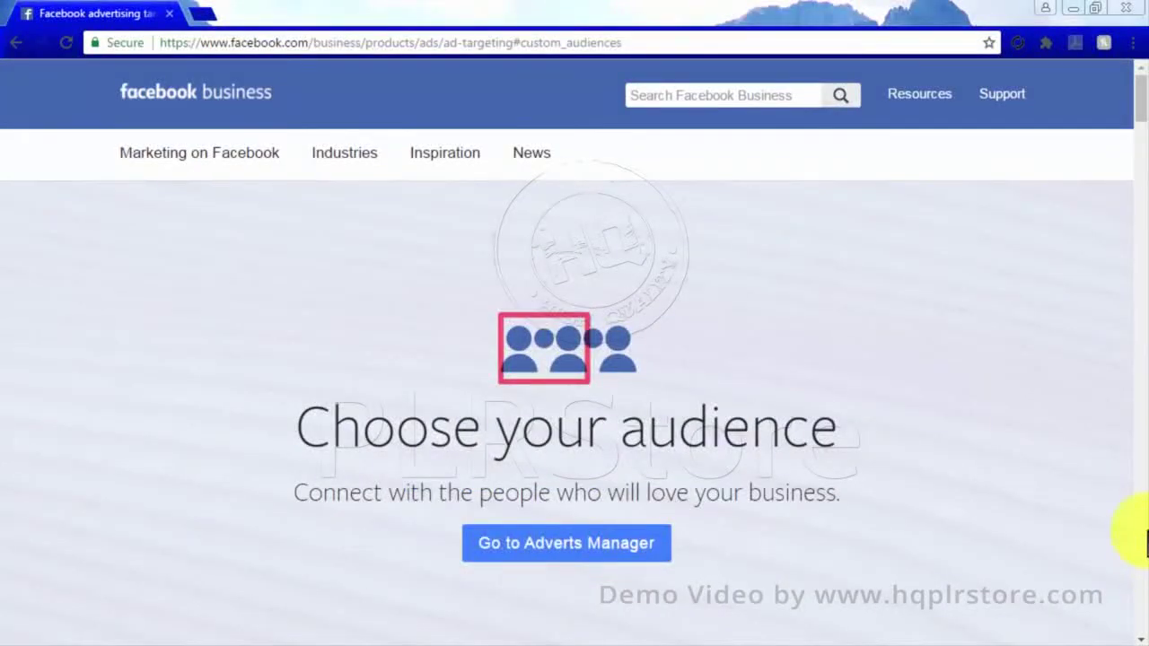
Read the Choose your audience page and the Core Audiences page's location, demographics, interests and behaviour targeting options
scroll(1146, 543, down, 7)
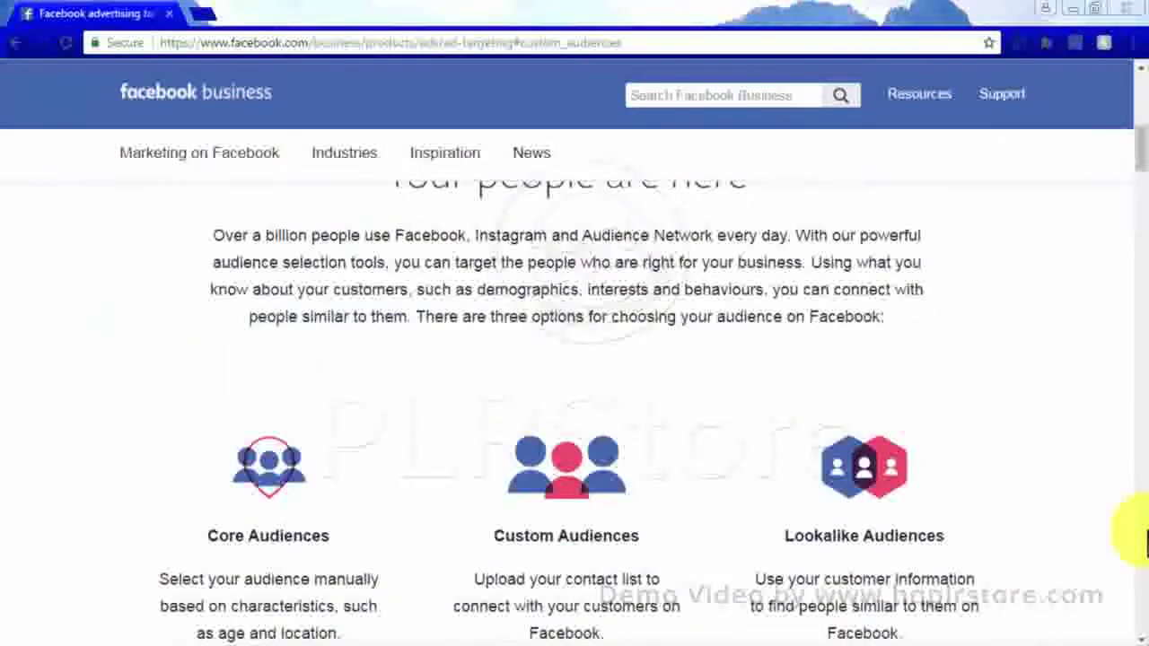
scroll(1147, 544, down, 1)
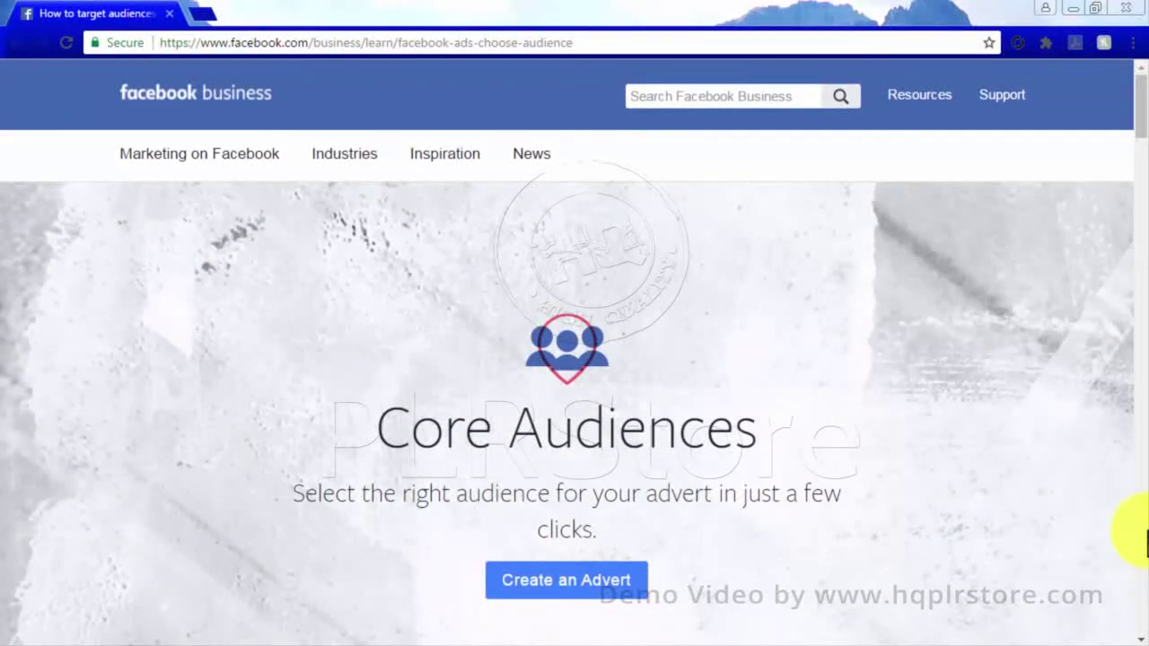
scroll(1146, 543, down, 1)
scroll(1146, 543, down, 4)
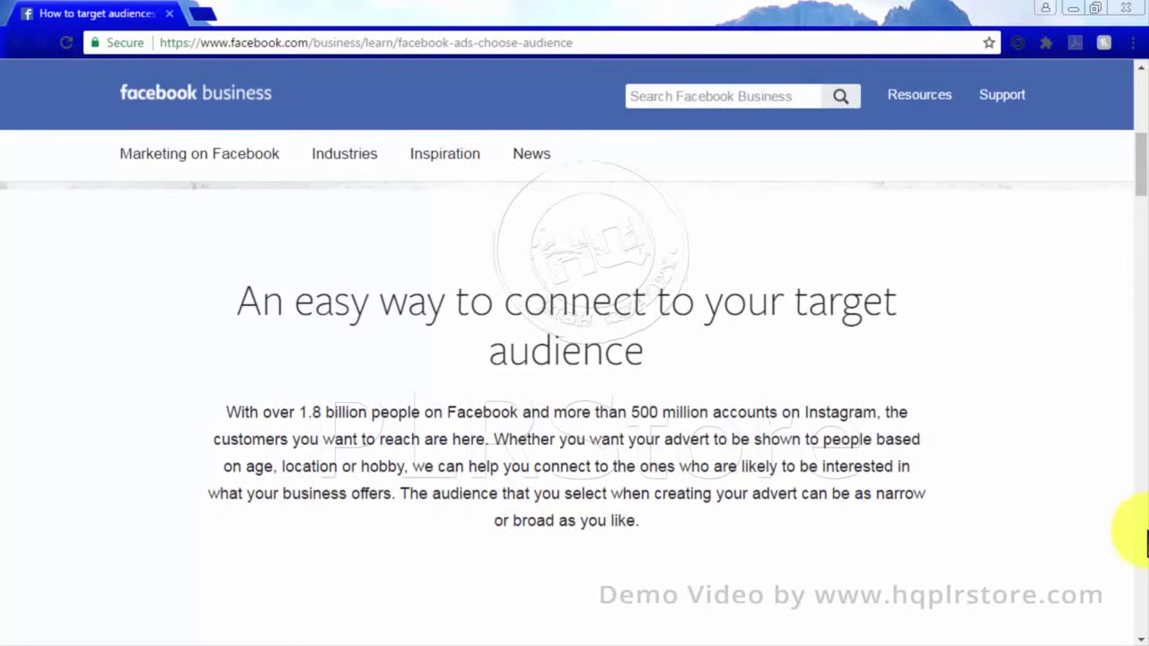
scroll(1147, 543, down, 5)
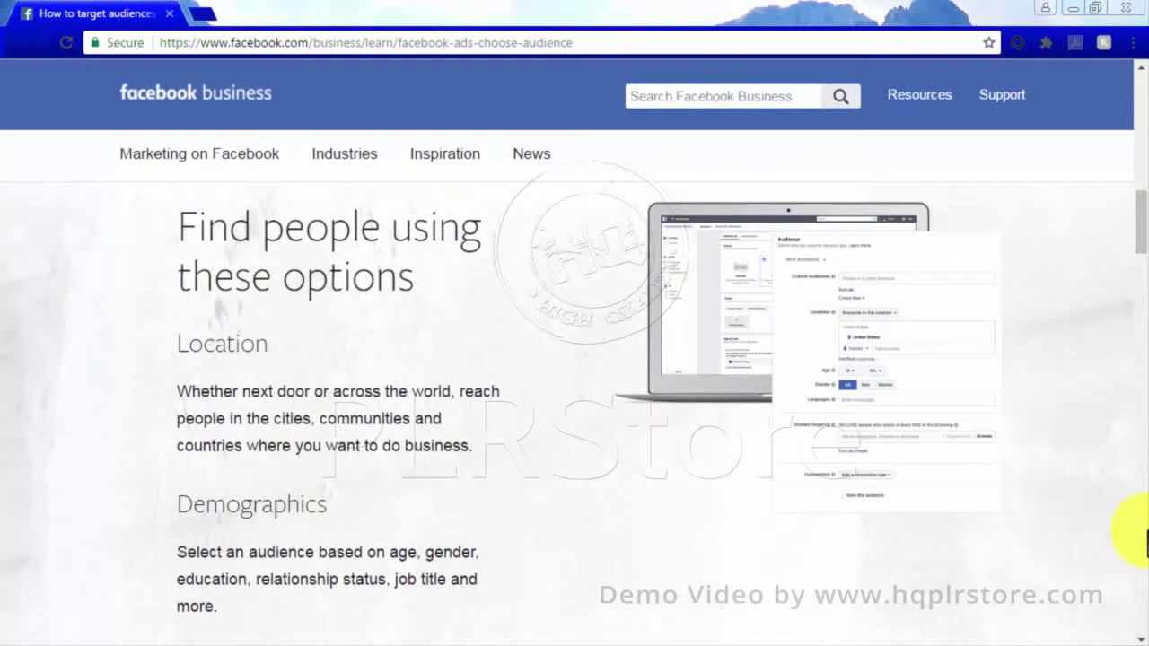
scroll(1147, 543, down, 4)
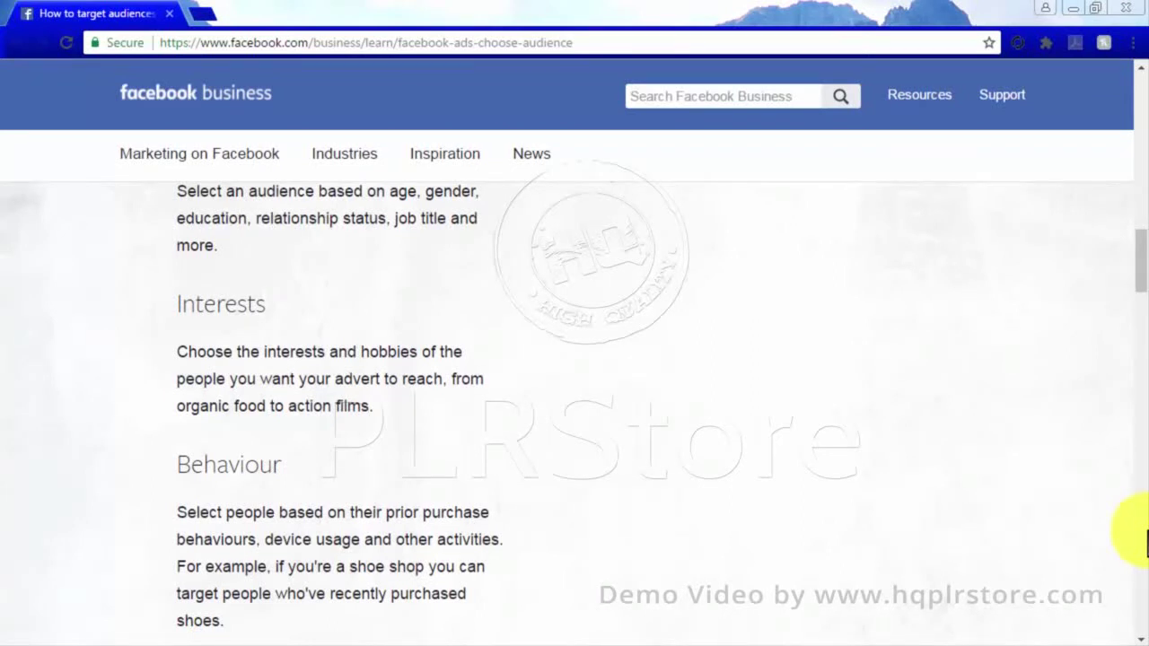
scroll(1147, 544, down, 3)
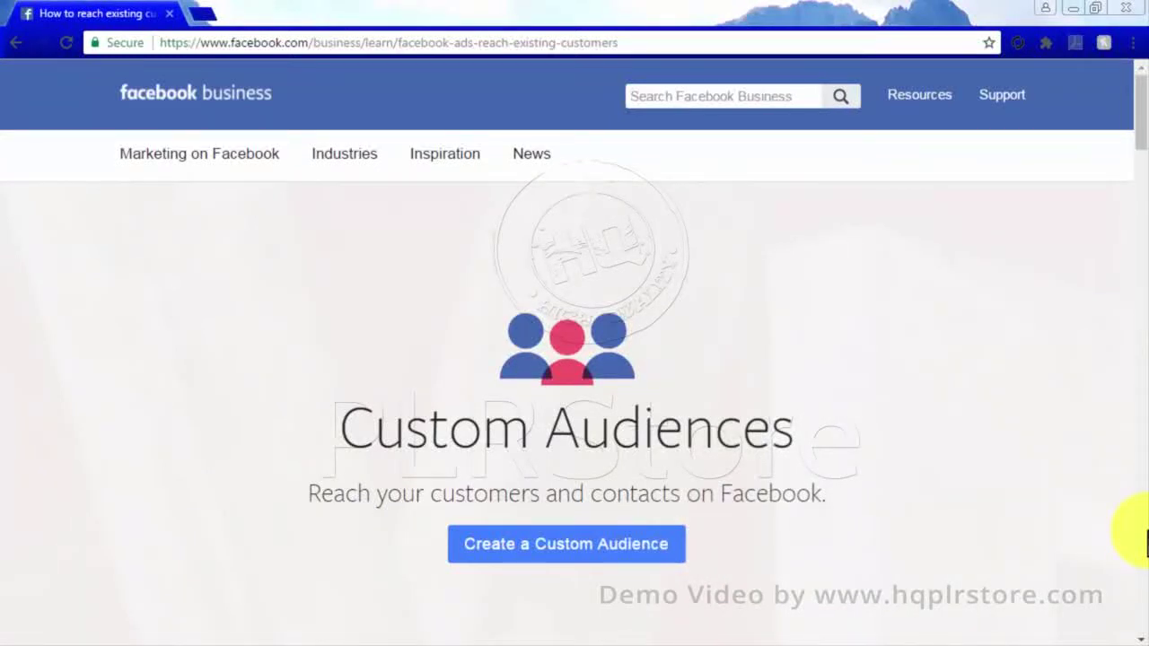
Examine the Custom Audiences page and its contact lists, website visitors and app users sources
scroll(1146, 544, down, 5)
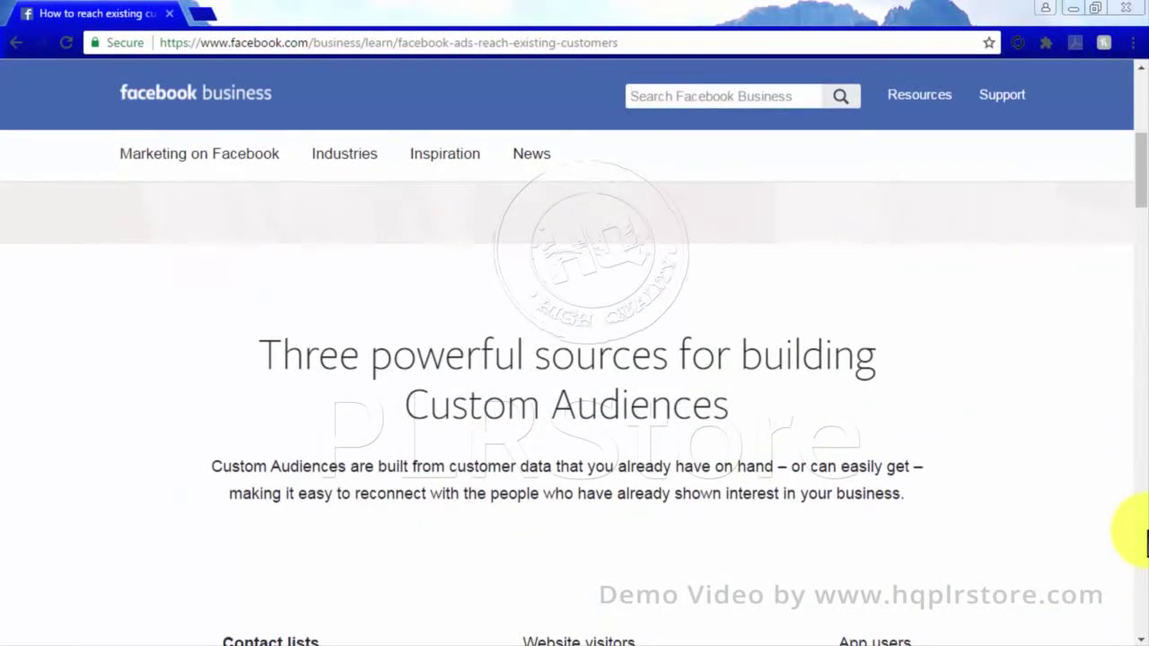
scroll(1147, 543, down, 5)
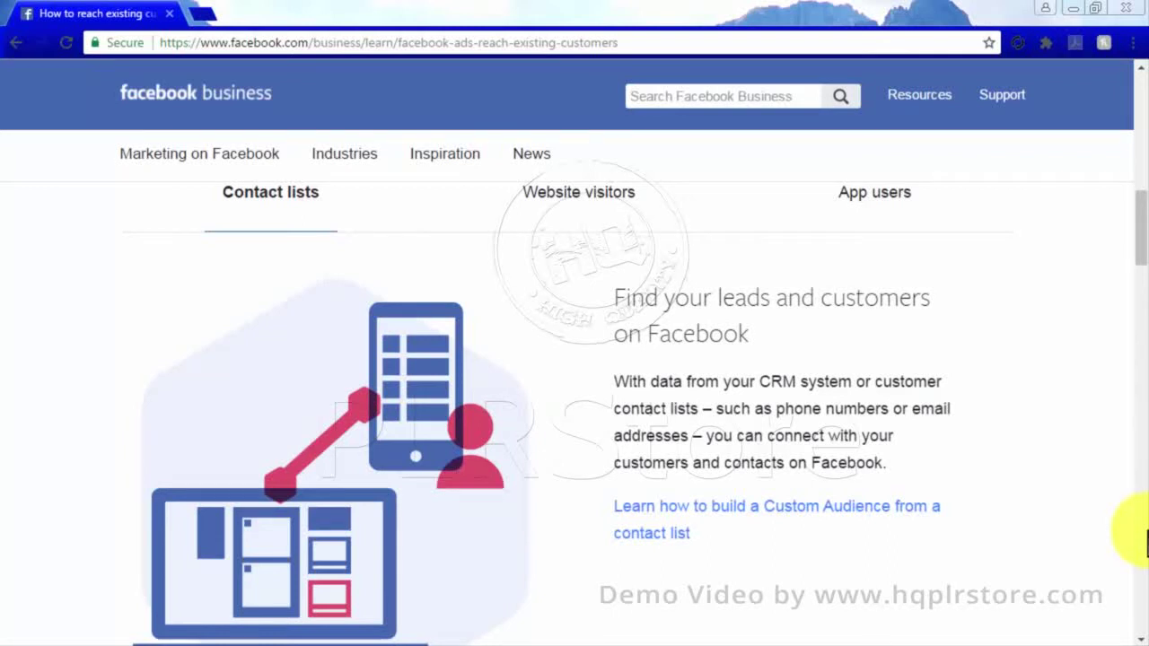
click(610, 208)
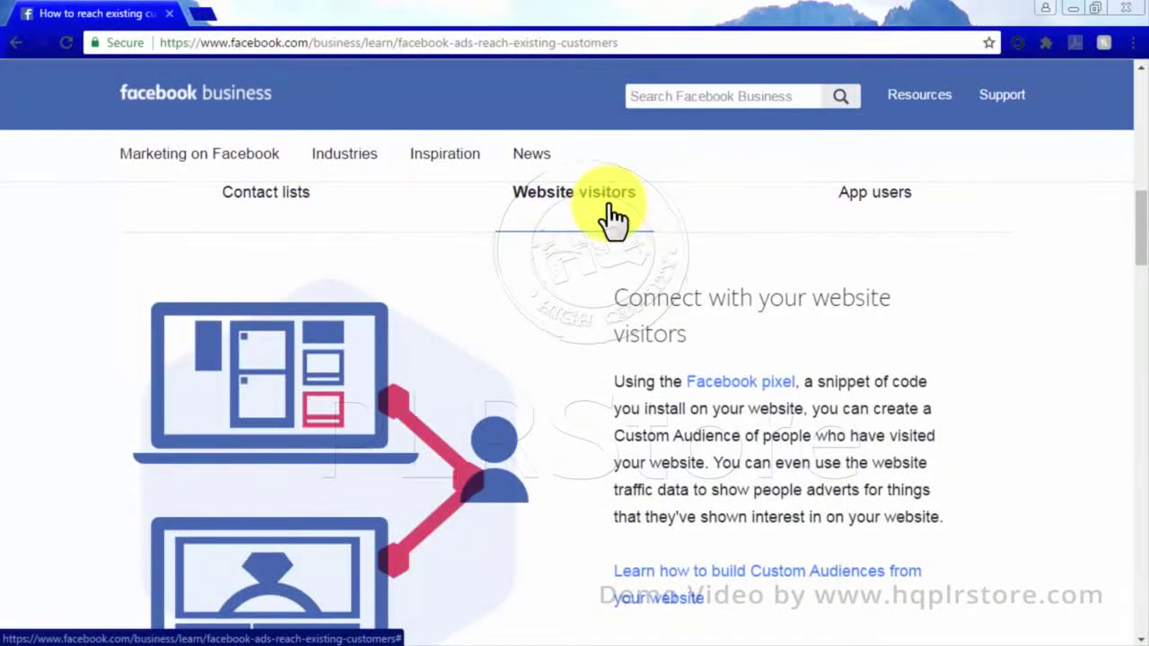
click(881, 212)
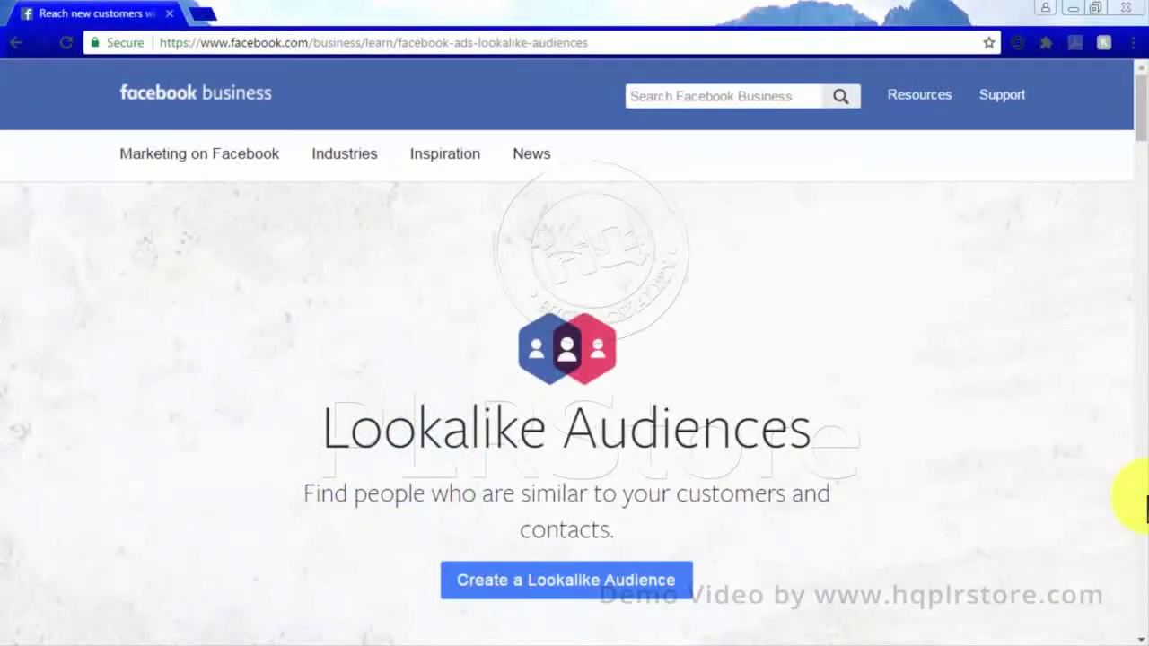
Read through the Lookalike Audiences page, including how current customers serve as a source
scroll(1146, 508, down, 5)
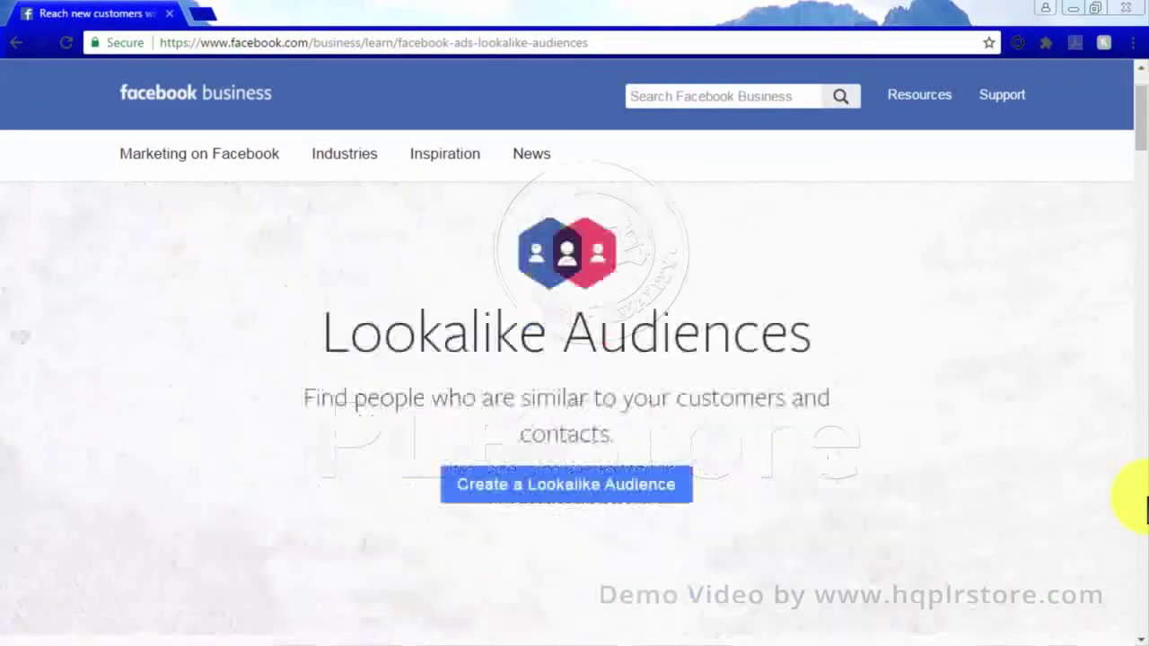
scroll(1147, 508, down, 1)
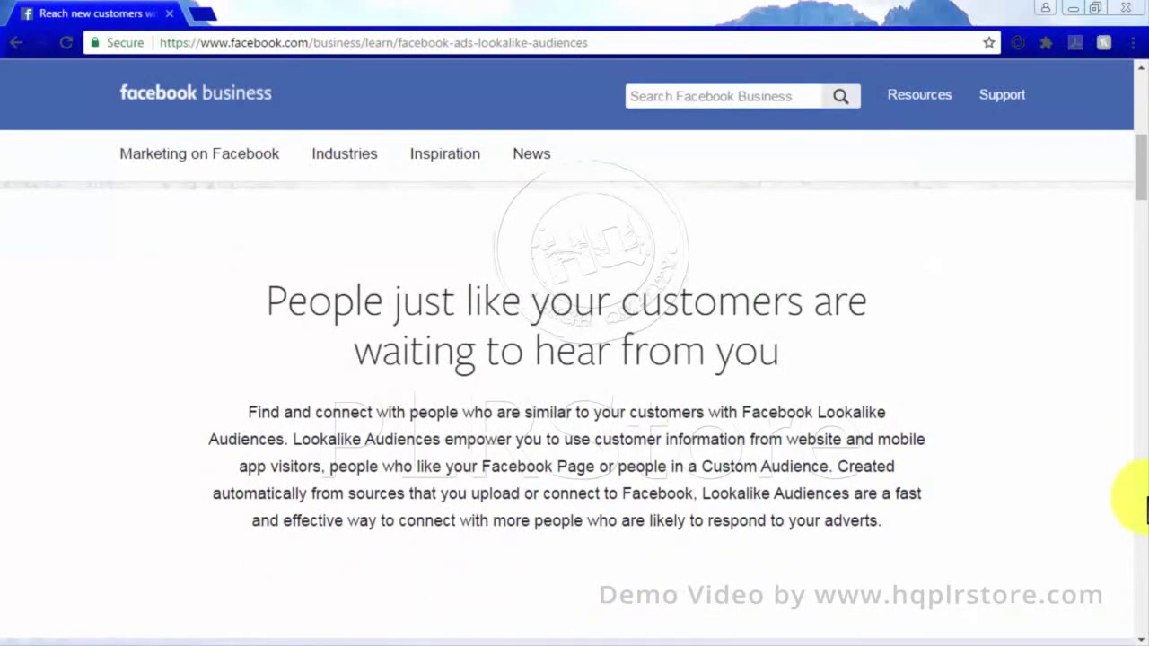
scroll(1147, 508, down, 5)
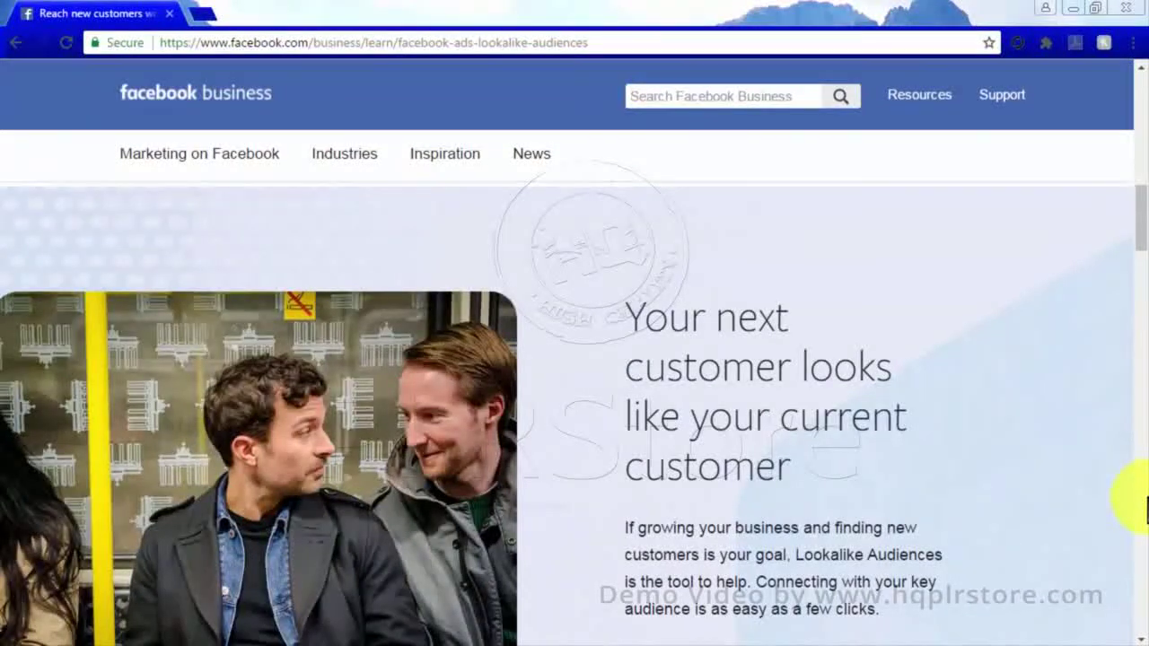
scroll(1146, 508, down, 10)
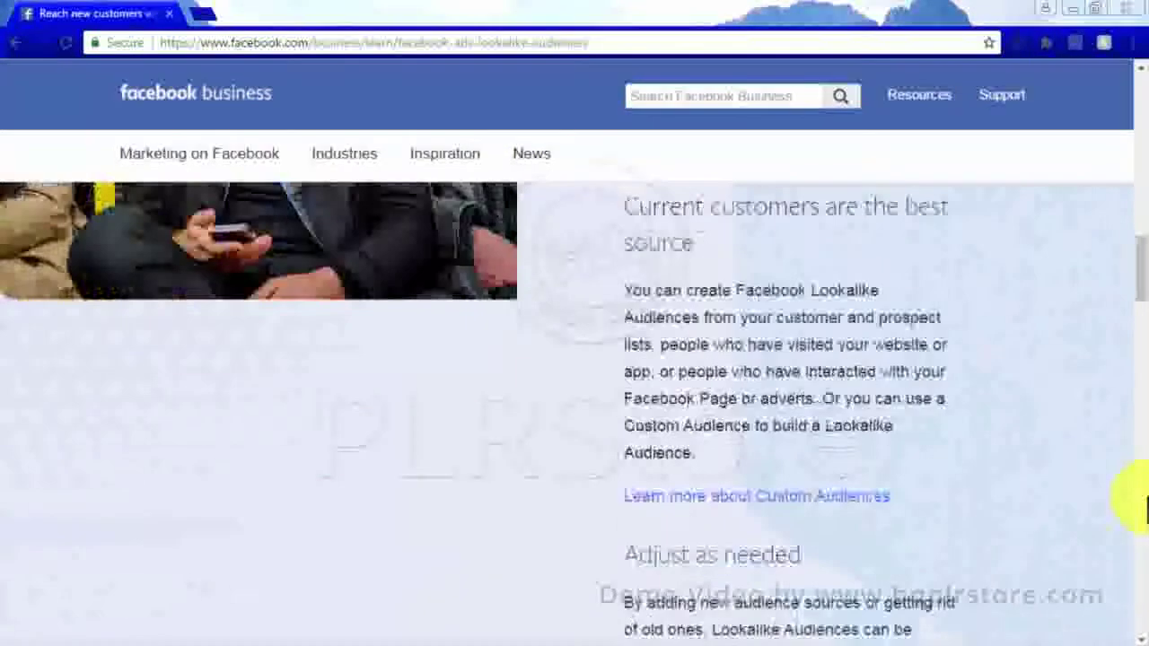
scroll(1146, 508, down, 2)
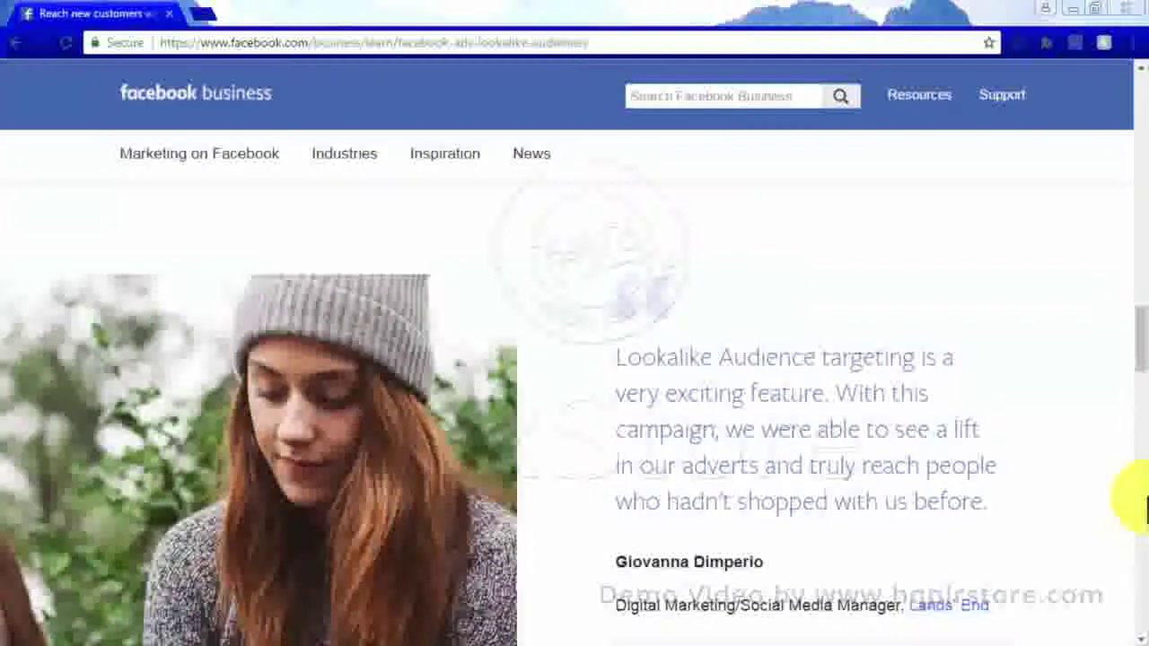
scroll(1147, 509, down, 7)
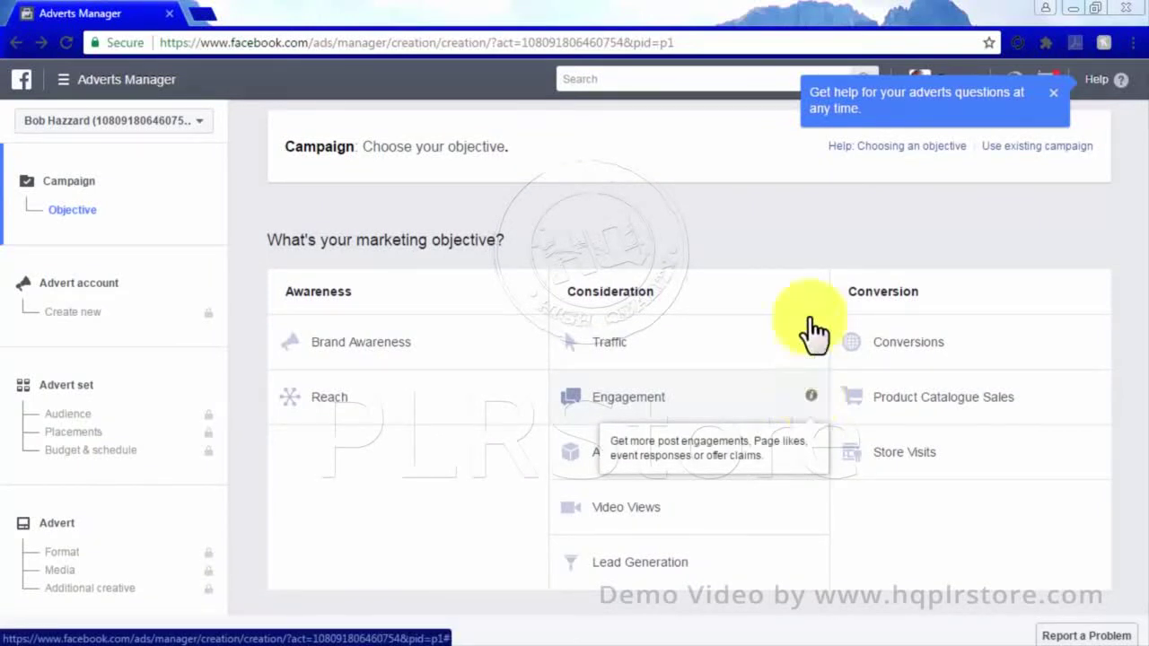
Choose Traffic as the campaign's marketing objective and proceed to the advert account setup
click(724, 355)
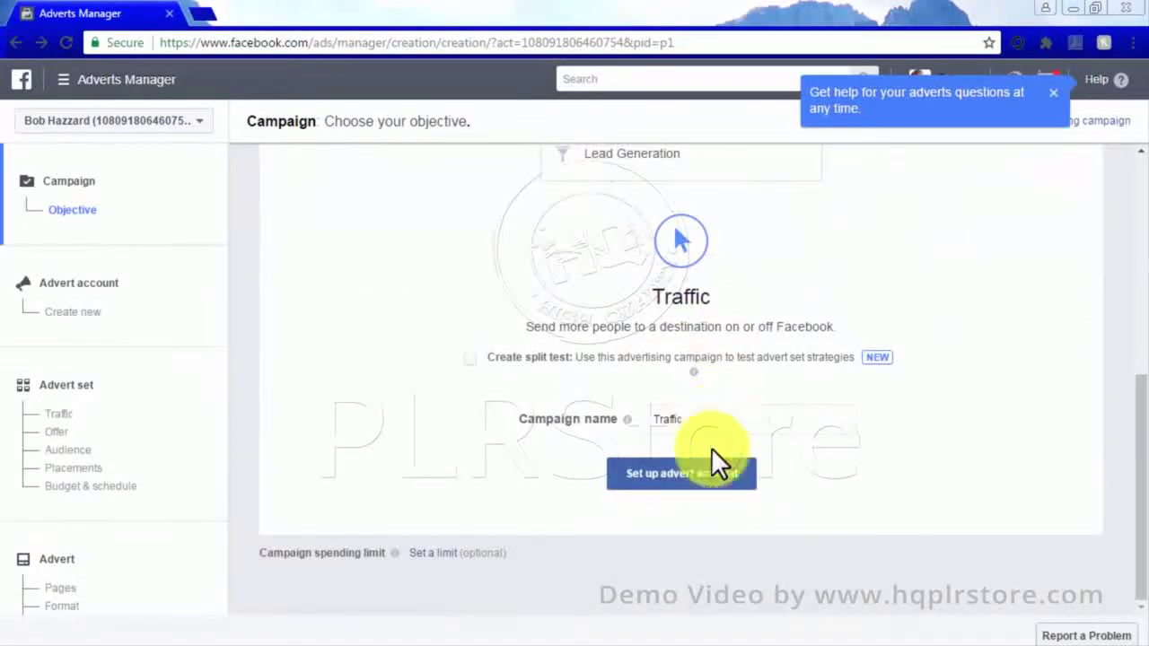
click(713, 486)
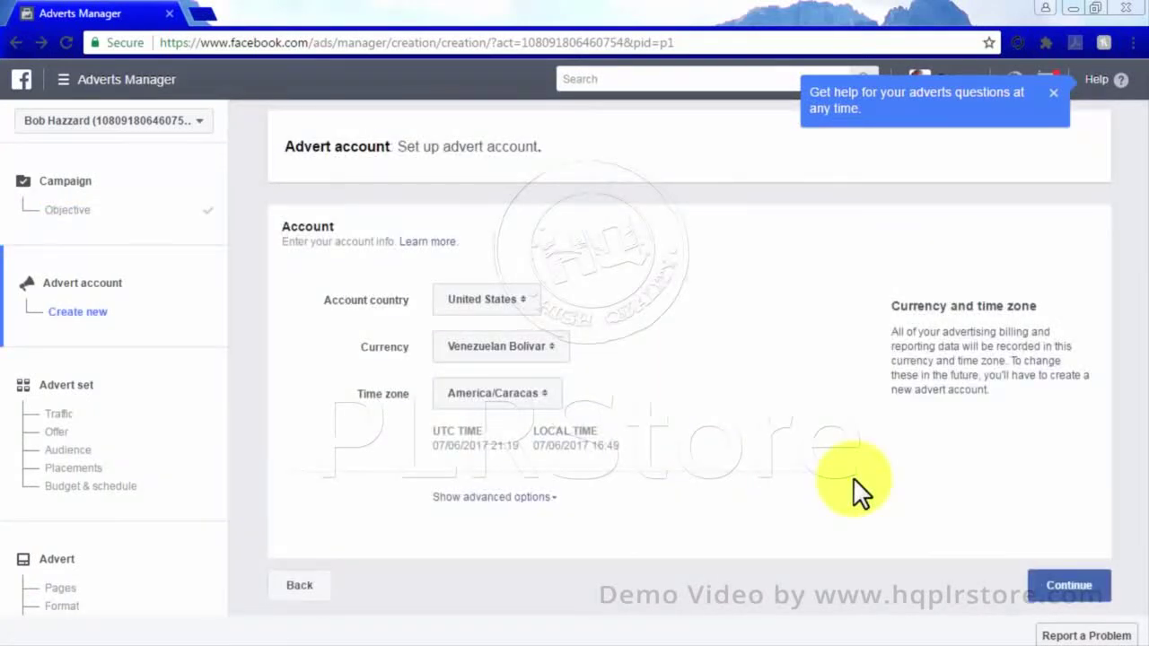
Set the advert account's currency to US Dollar and its time zone to Pacific/Honolulu, and continue to the advert set
click(550, 348)
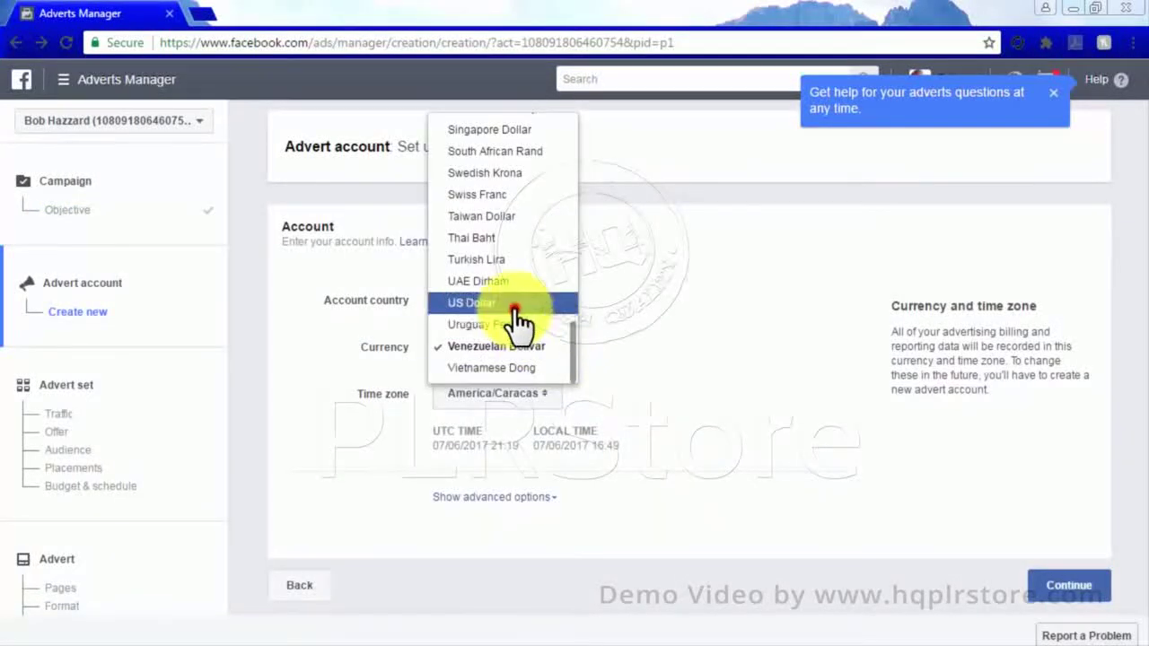
click(512, 303)
click(546, 396)
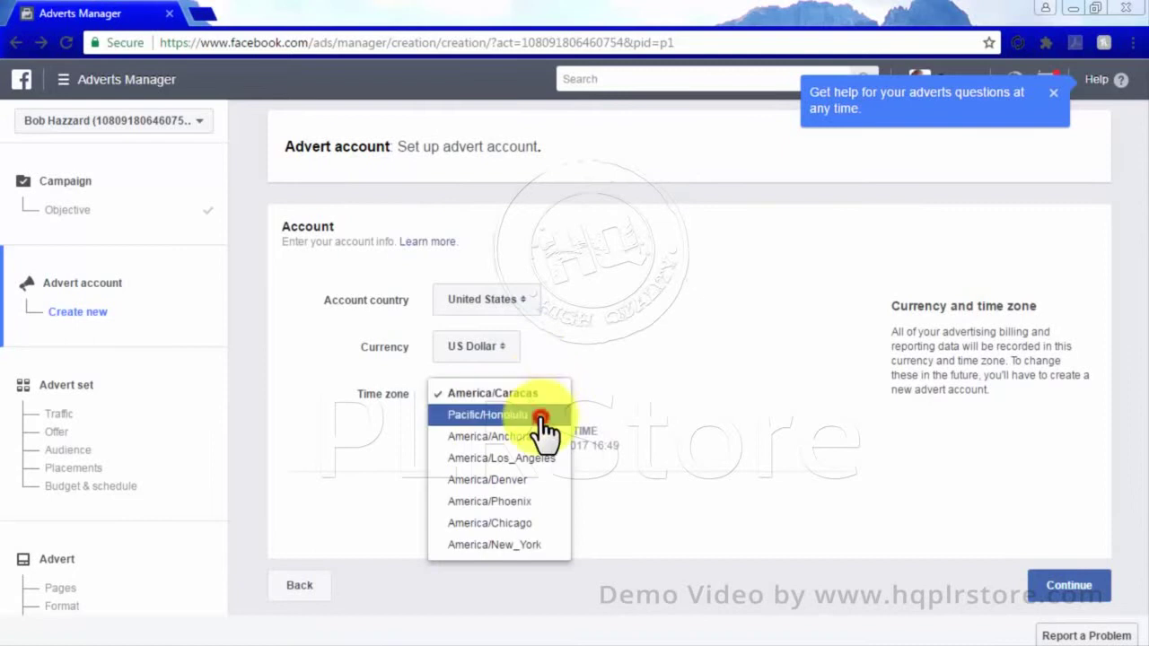
click(540, 414)
click(1062, 585)
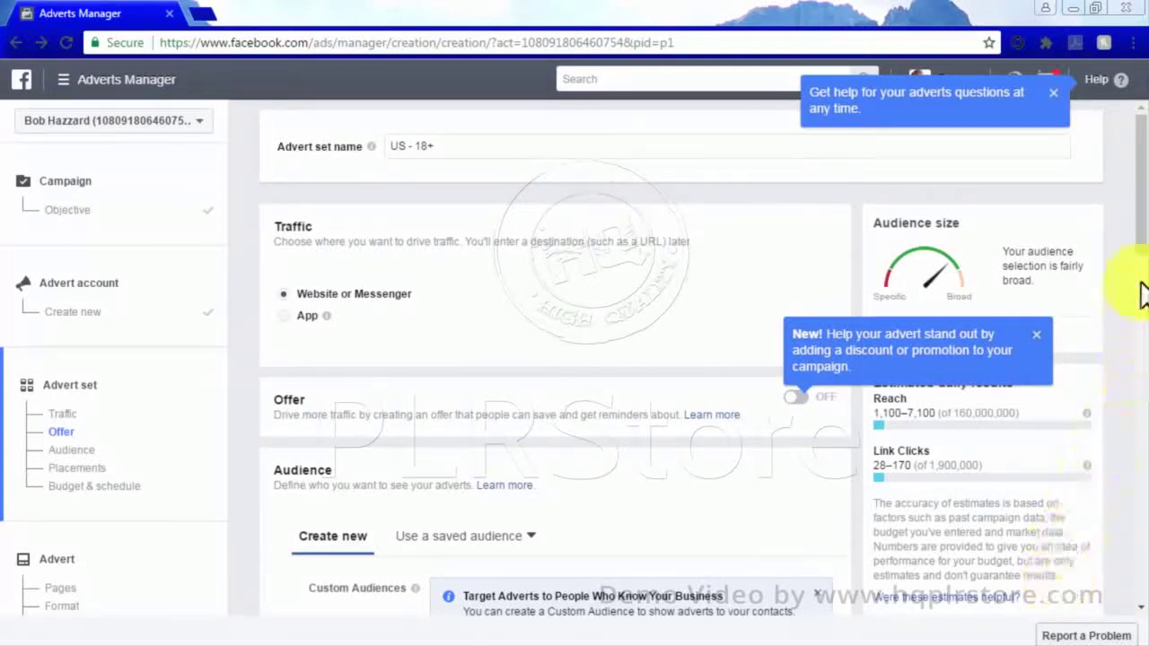
Include Doral, Florida, United States as the advert set's audience location
scroll(1142, 269, down, 2)
scroll(1140, 286, down, 1)
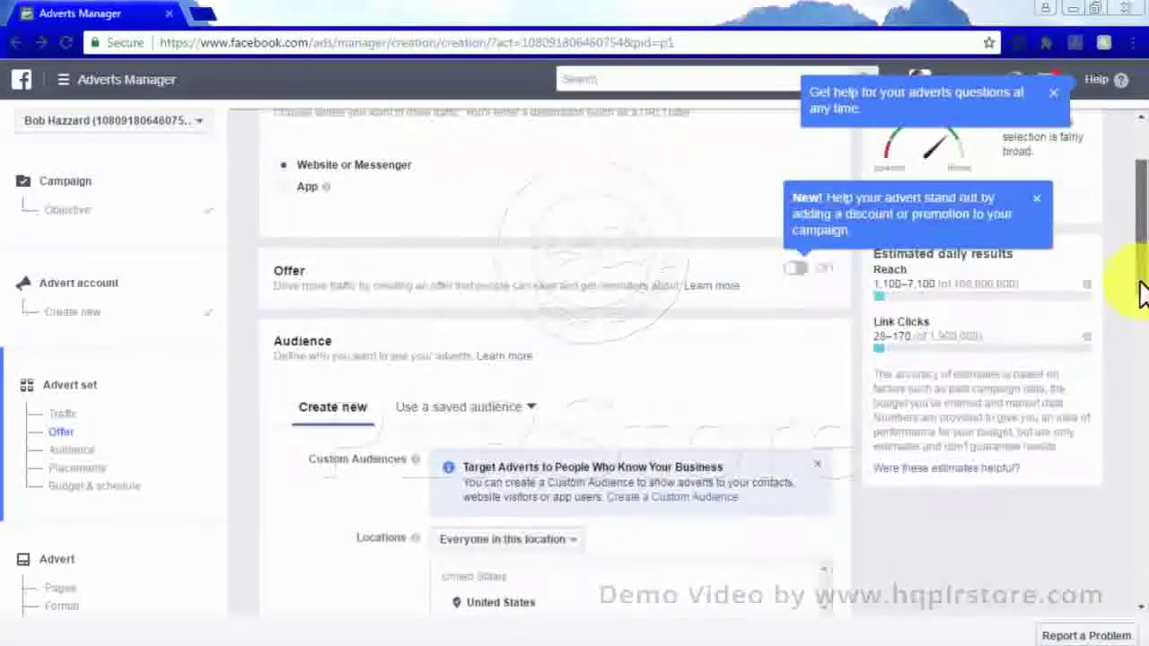
scroll(1115, 480, down, 2)
scroll(1115, 480, down, 2)
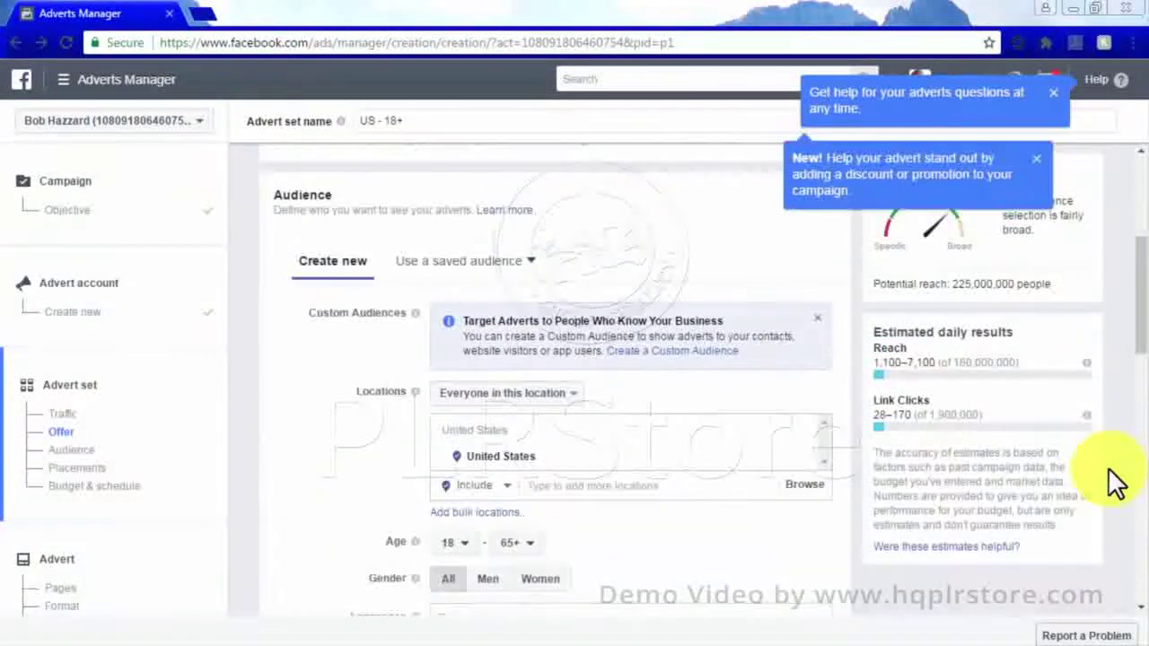
click(505, 487)
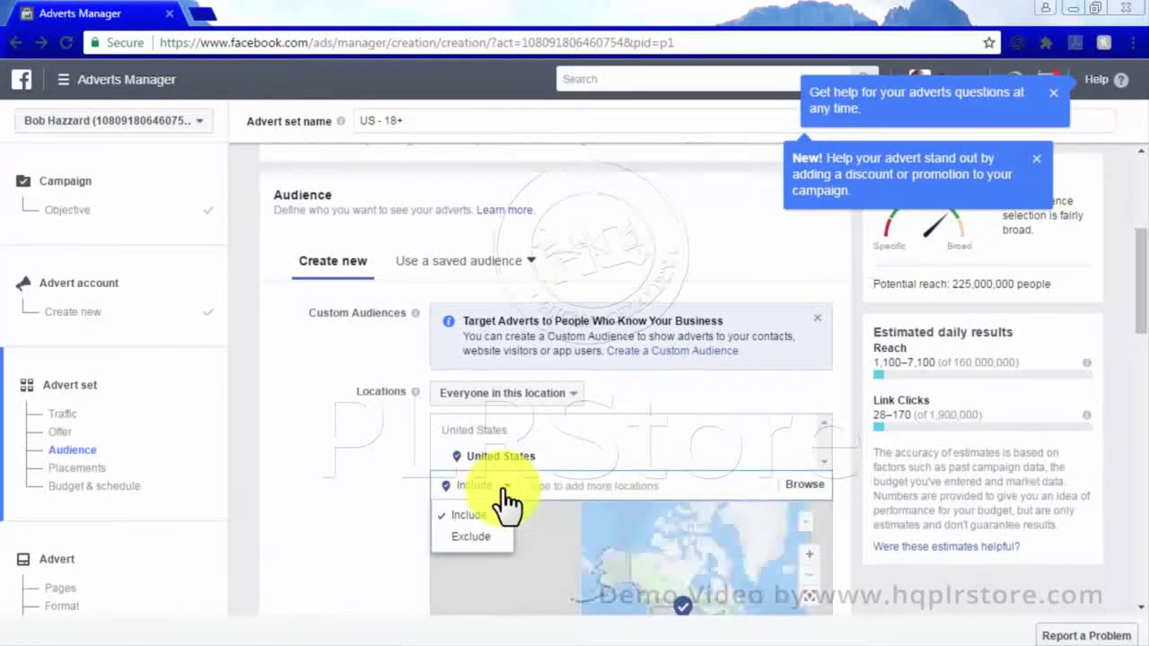
click(562, 490)
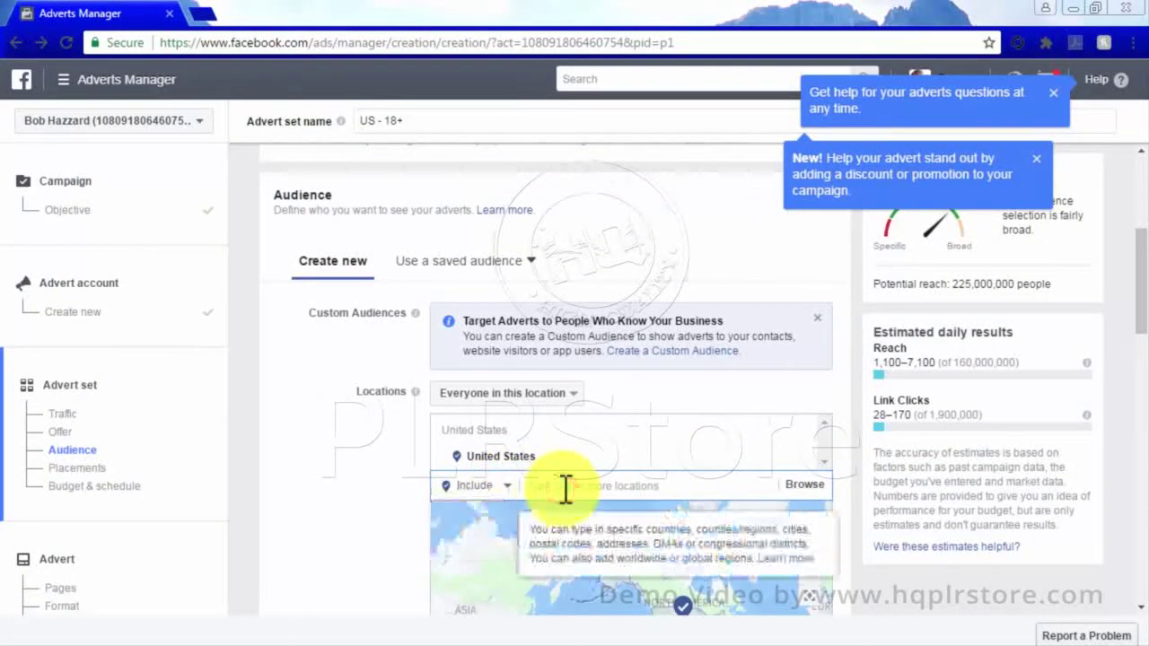
text(doral)
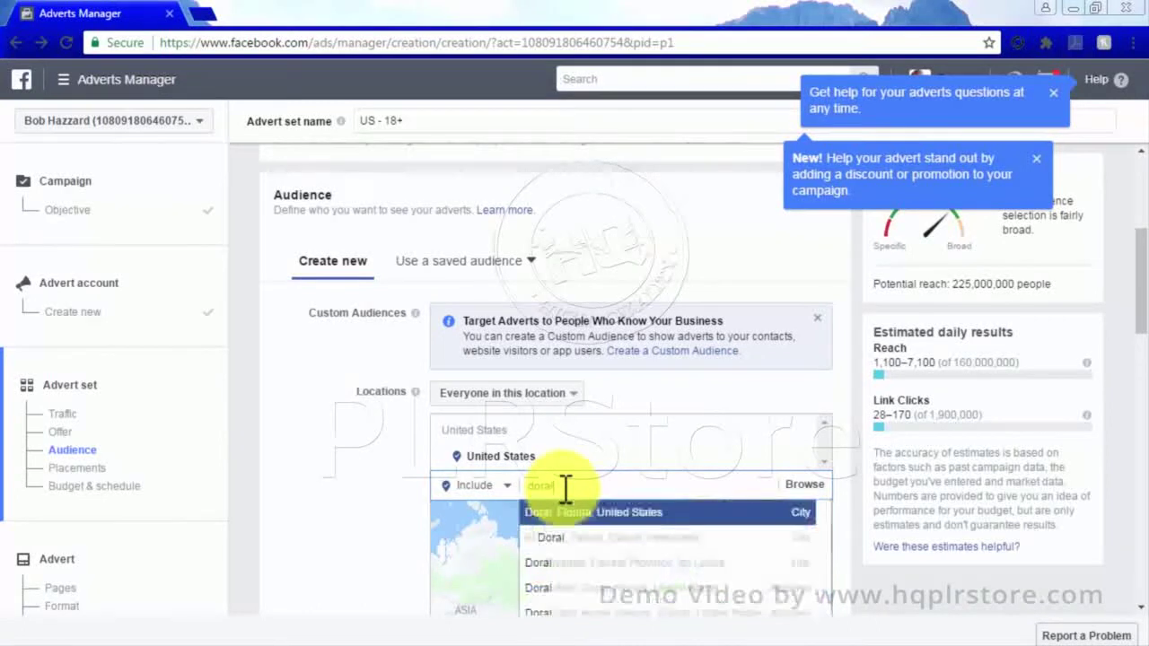
click(618, 510)
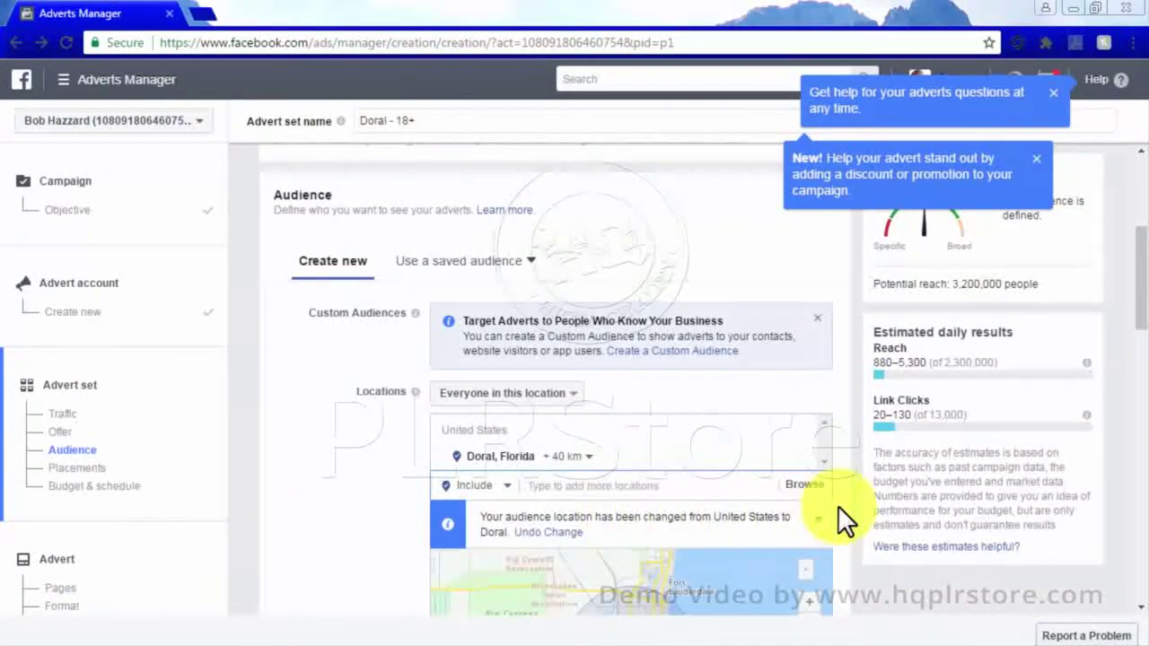
Examine the location targeting choices for Doral and keep Everyone in this location
scroll(853, 506, down, 2)
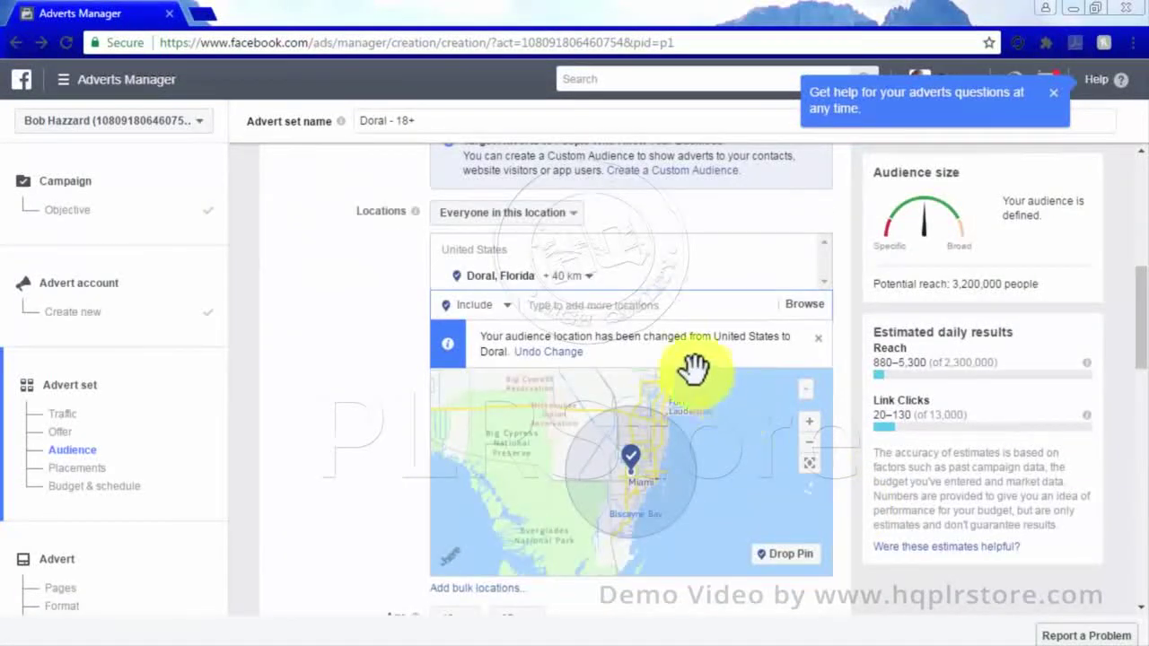
click(564, 220)
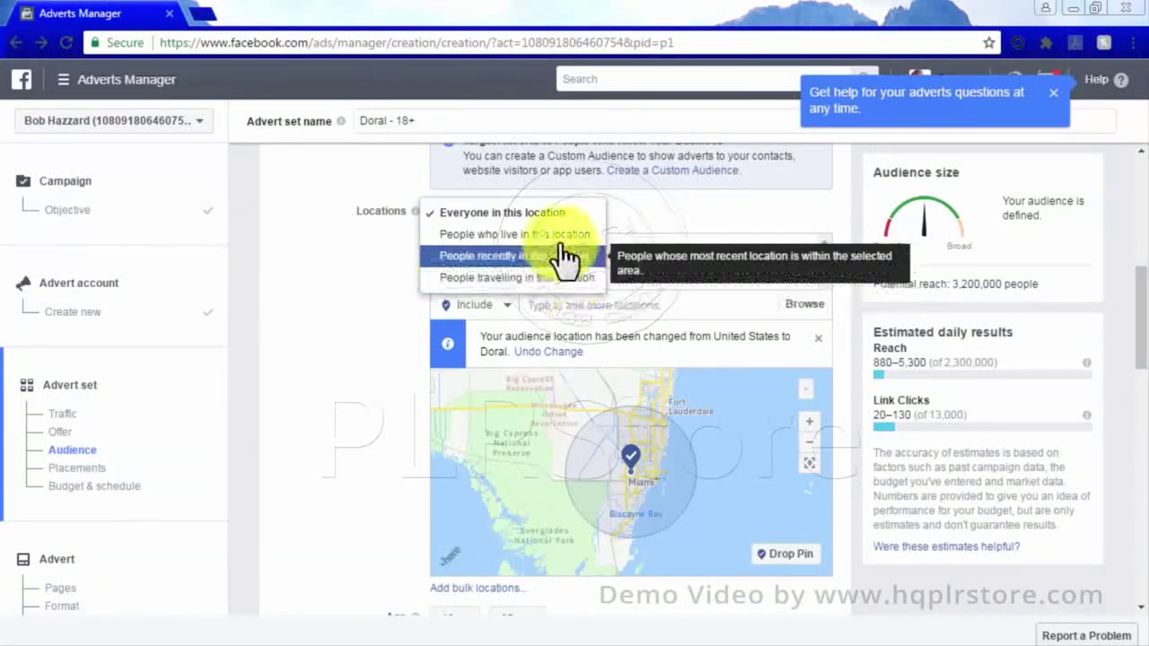
click(546, 214)
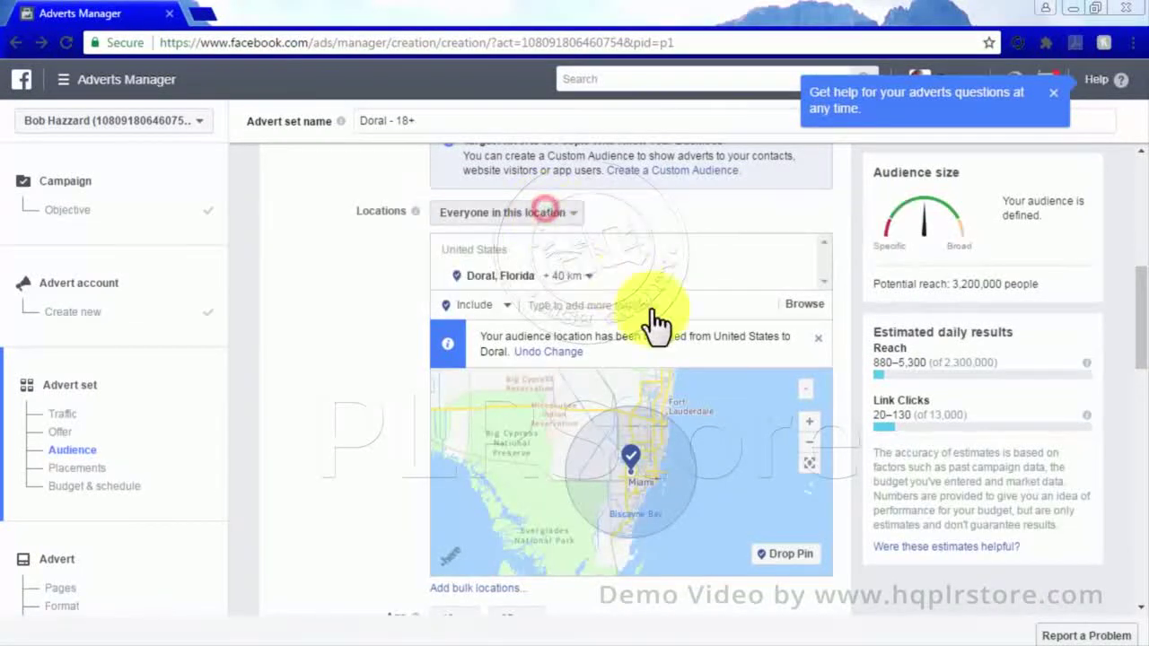
Set the audience's maximum age to 32
drag(1137, 333, 1145, 415)
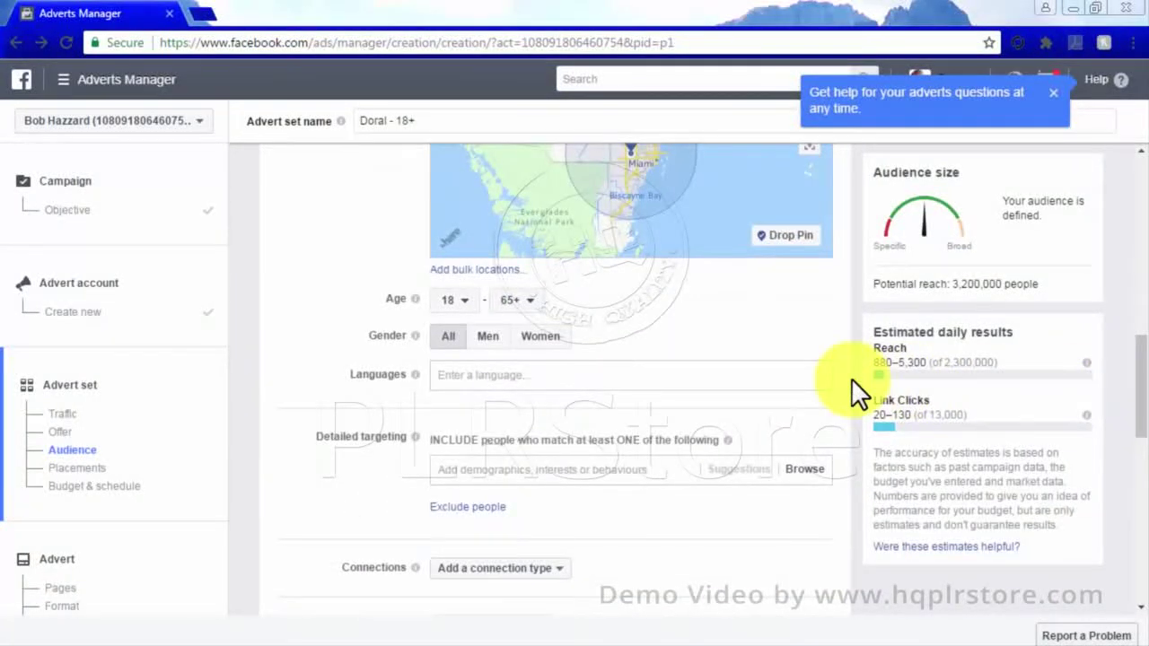
click(524, 300)
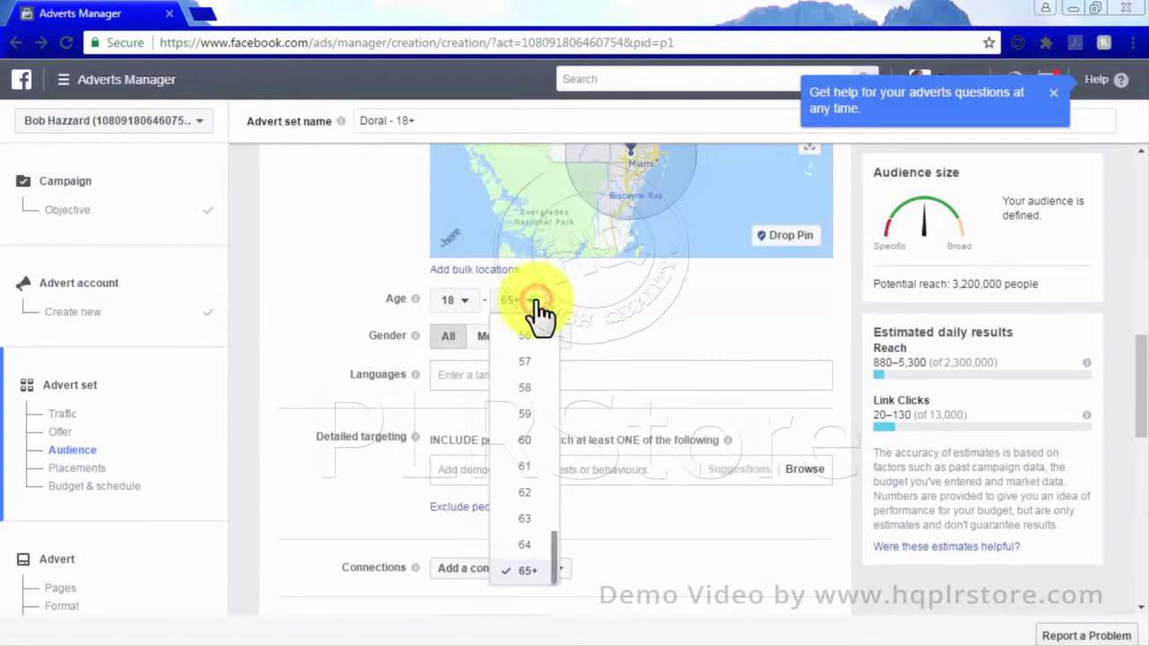
scroll(532, 440, up, 8)
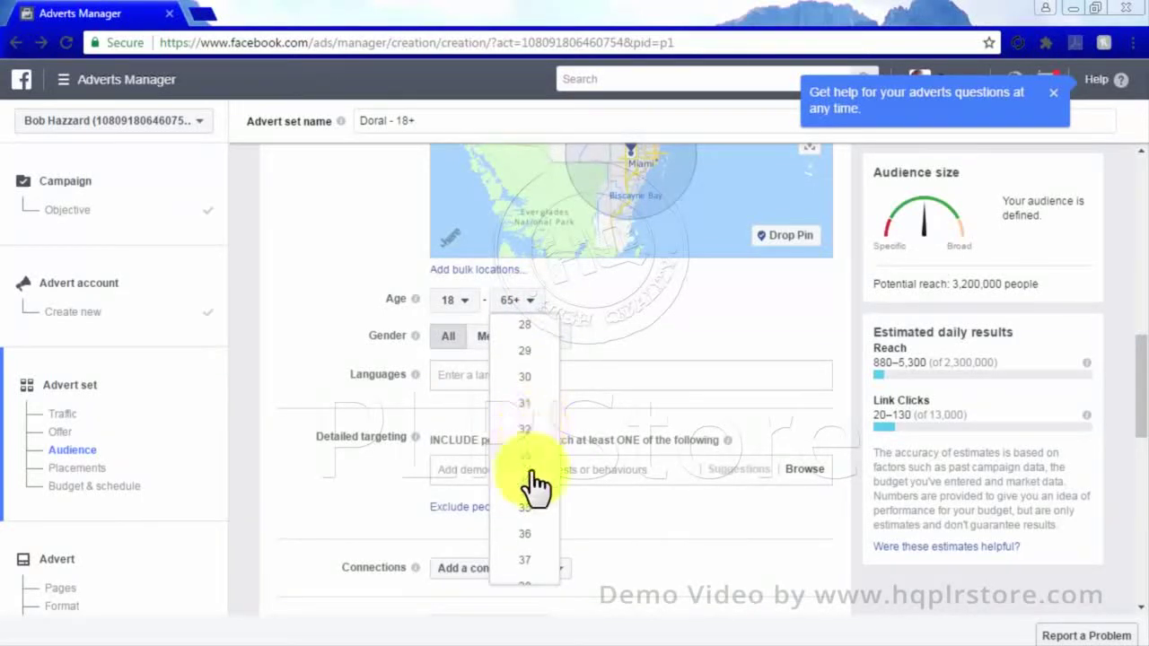
click(530, 428)
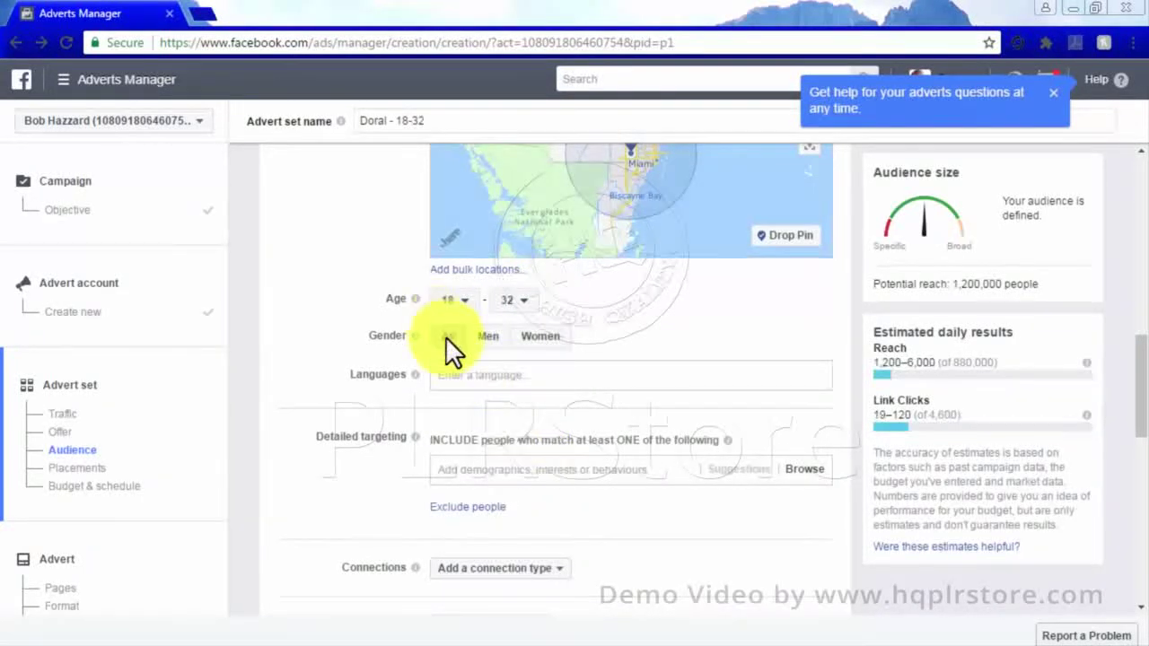
Add English (All) as the audience's language
click(474, 379)
text(english)
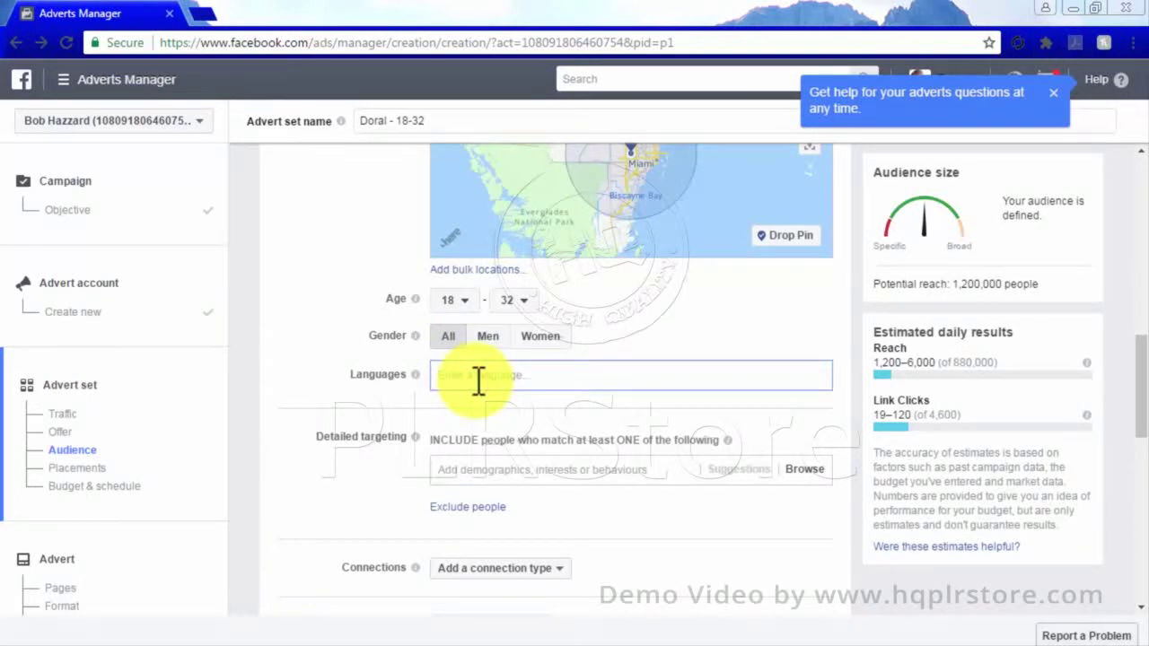
click(485, 406)
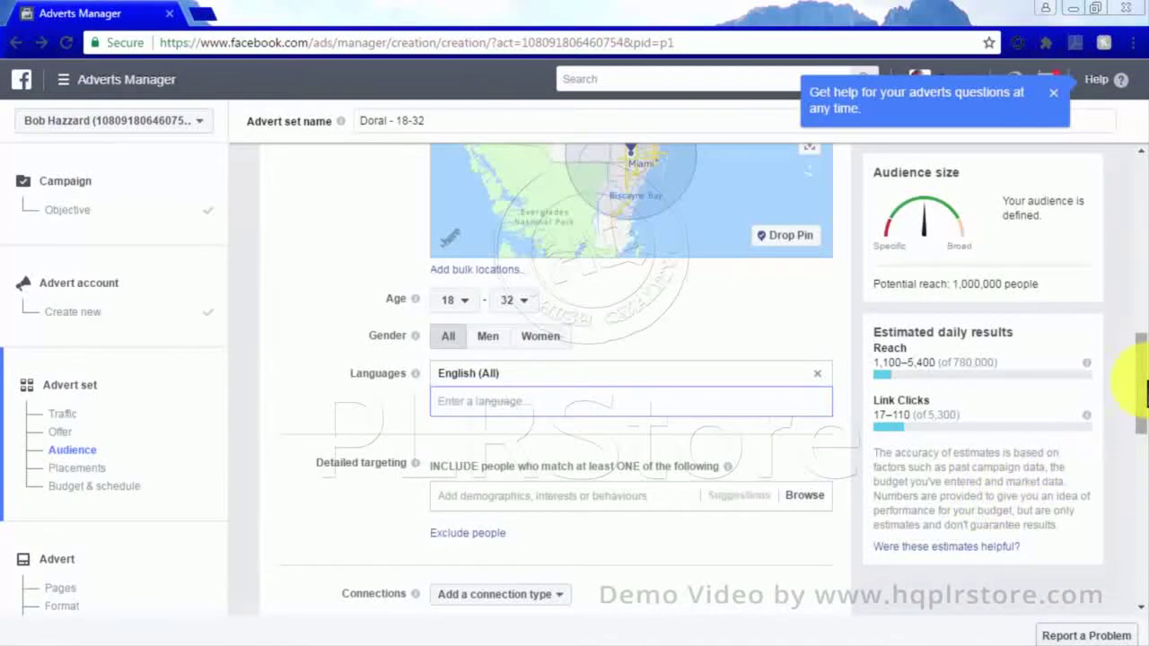
Examine the manual placement options for devices and platforms, and return to Automatic placements
drag(1144, 382, 1144, 422)
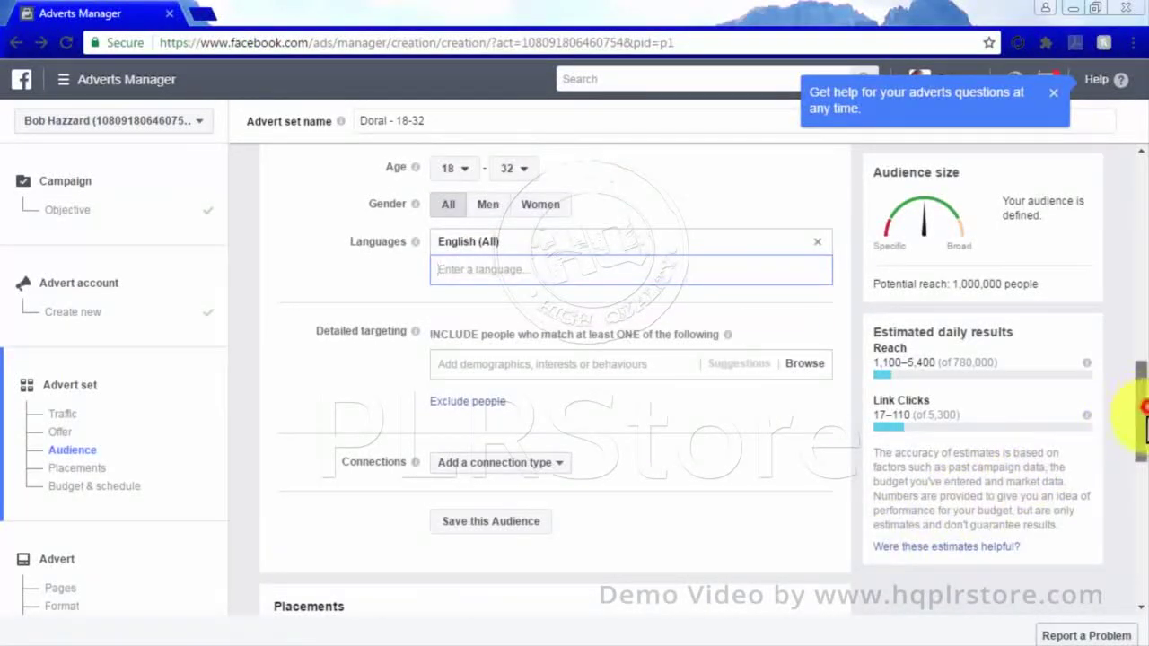
drag(1142, 399, 1141, 488)
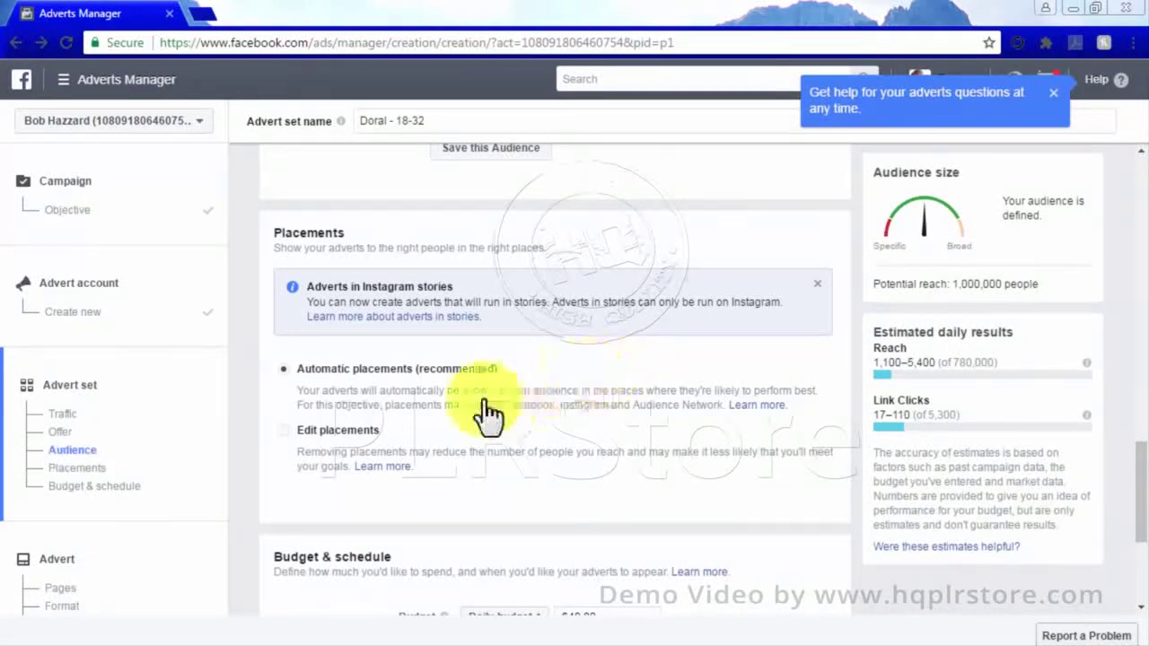
click(285, 431)
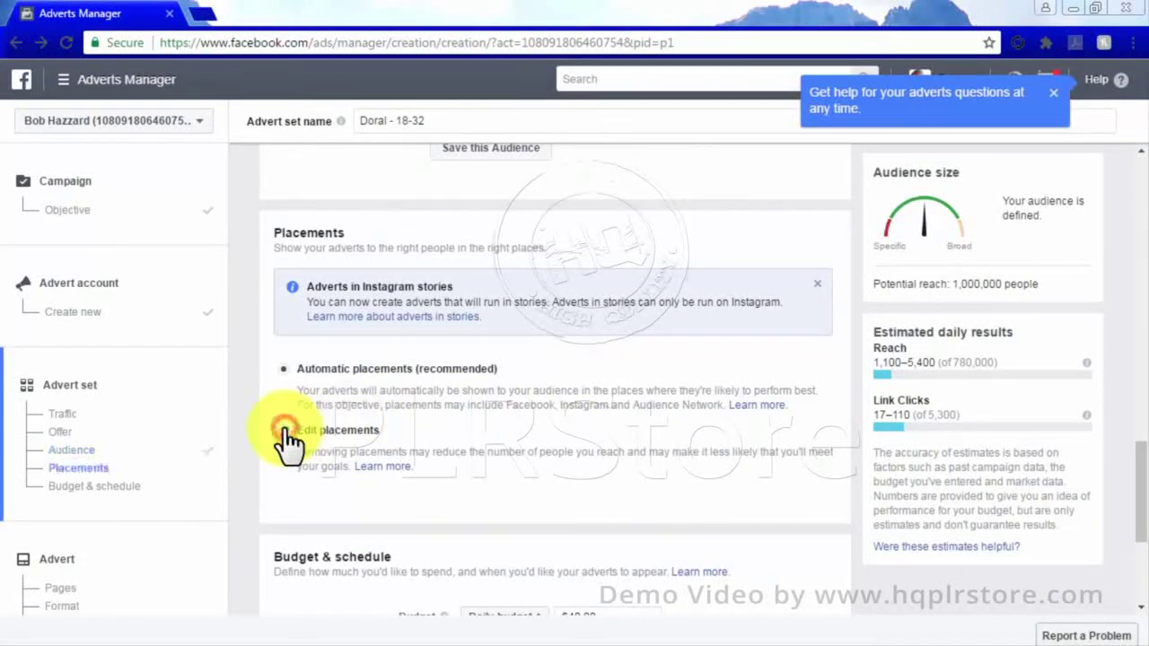
scroll(847, 466, down, 1)
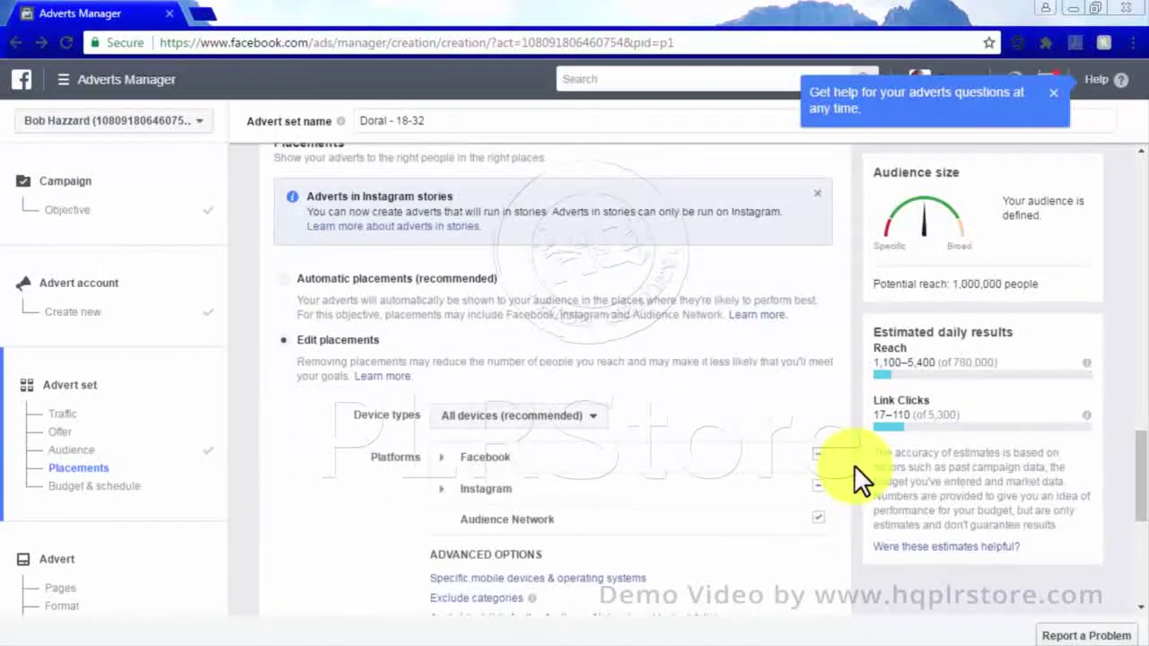
scroll(854, 465, down, 1)
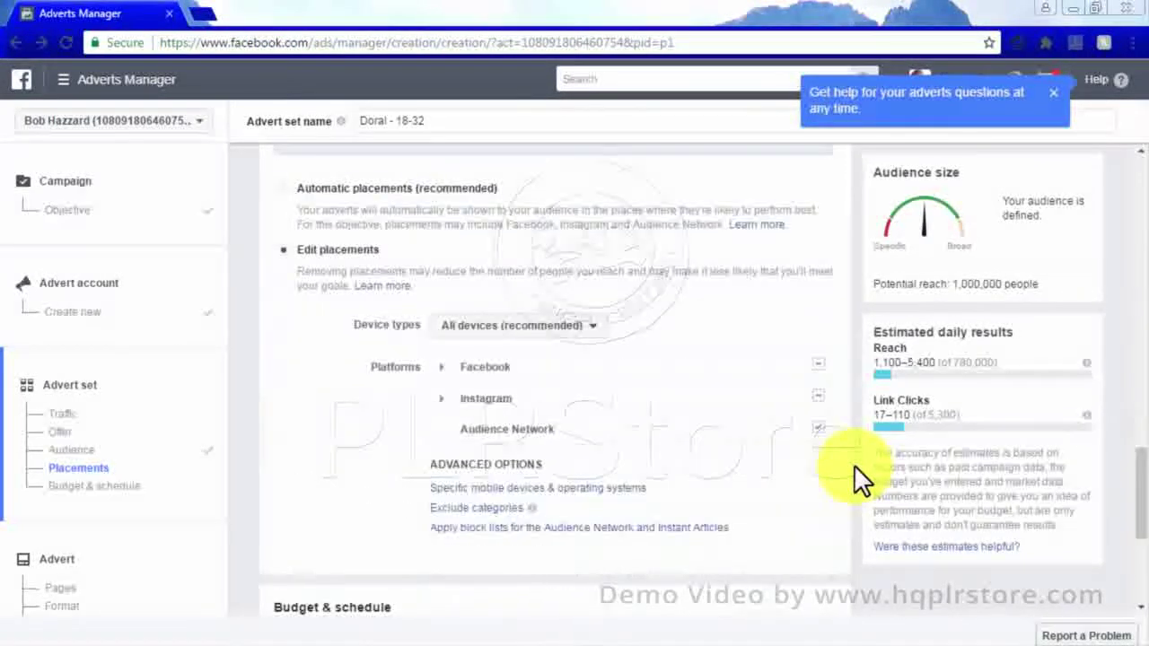
click(284, 192)
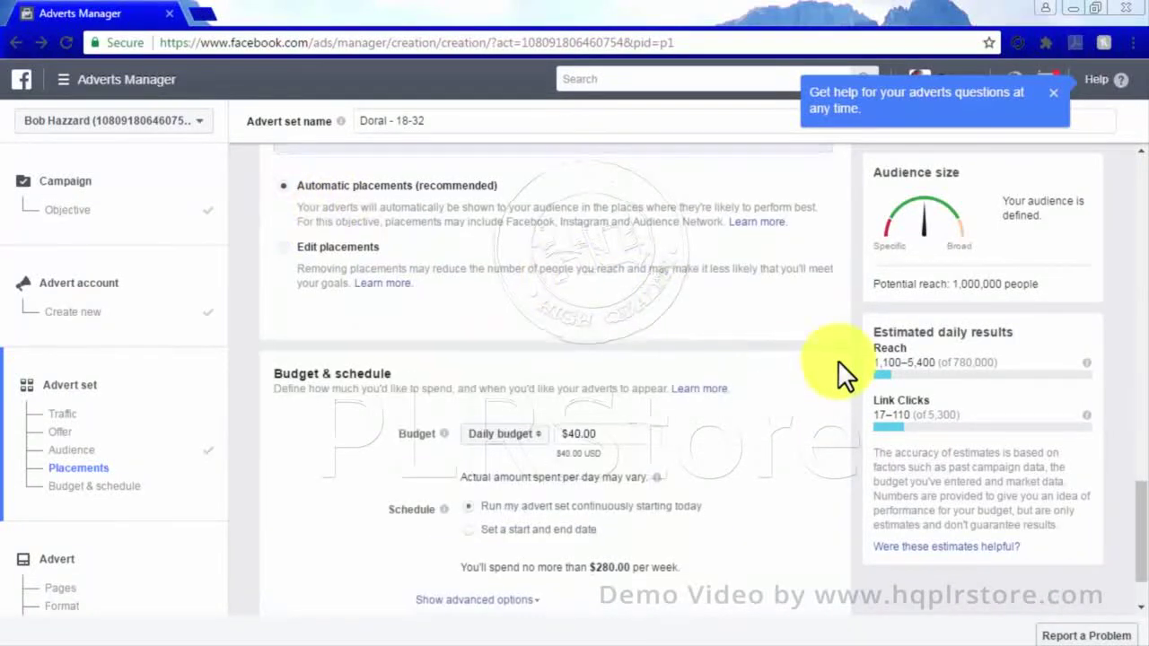
Set the daily budget to $5.00 and switch the schedule to a start and end date
scroll(838, 361, down, 1)
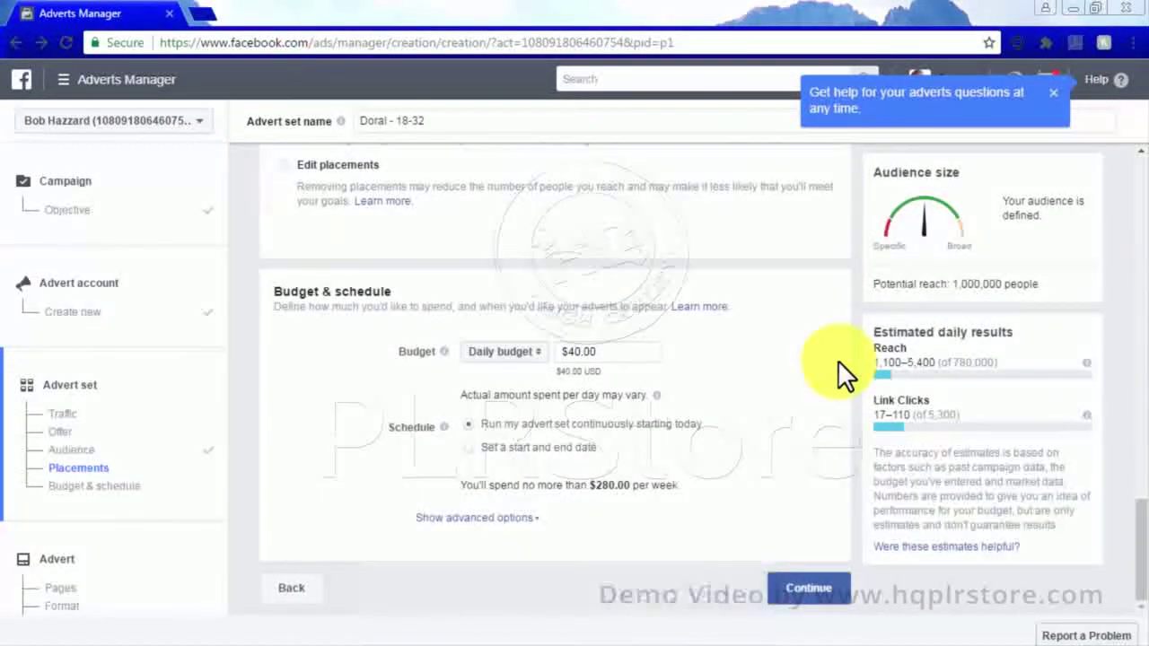
click(580, 351)
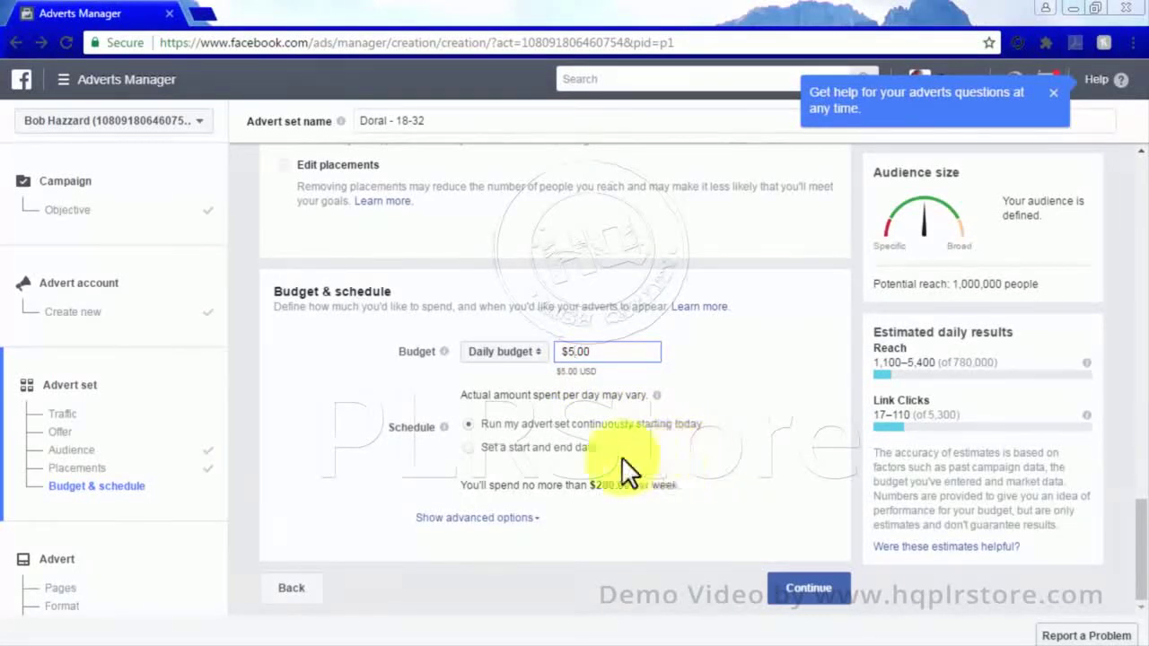
click(469, 447)
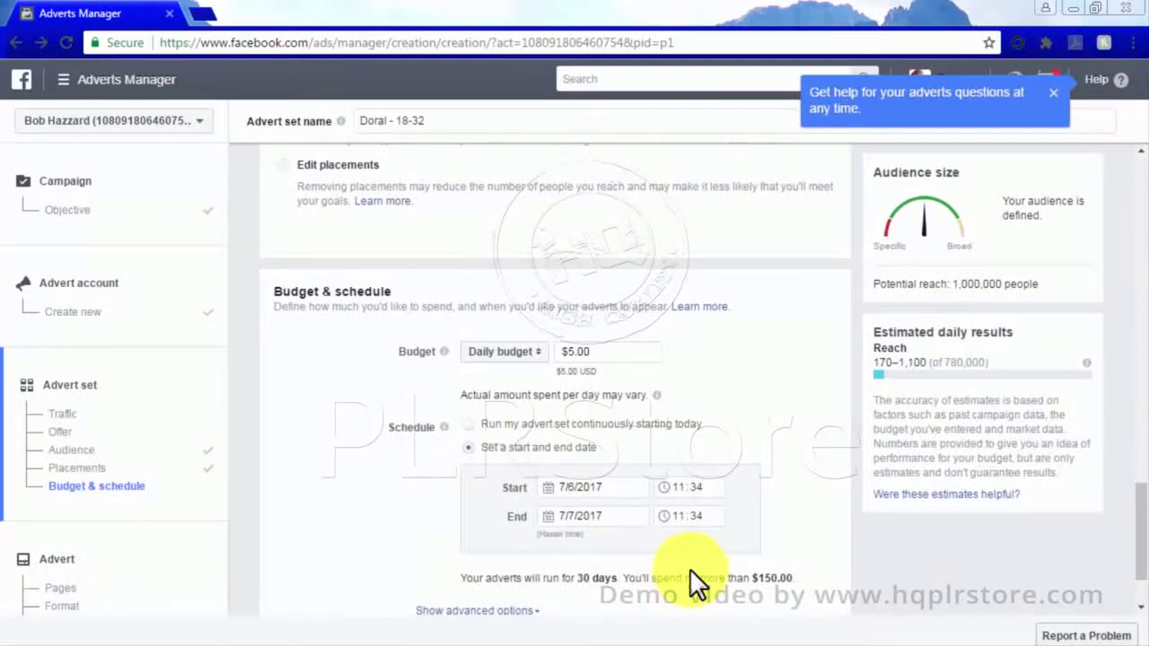
scroll(689, 575, down, 1)
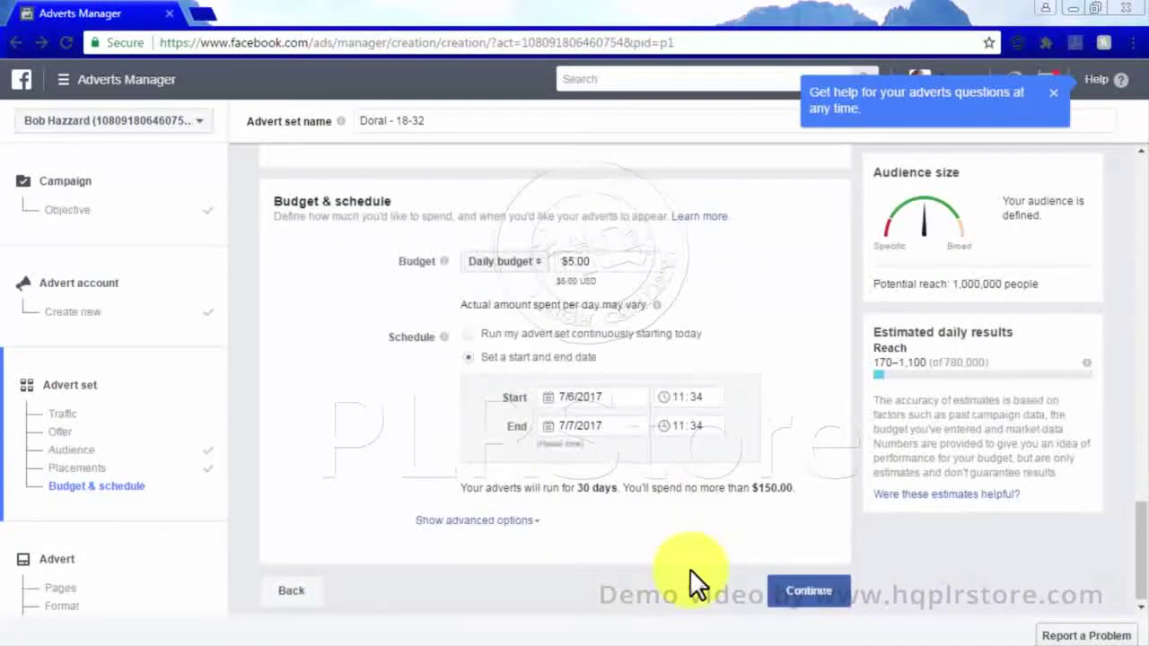
Show the advanced budget options, set the advert set to run continuously starting today, and continue to the advert setup
click(528, 526)
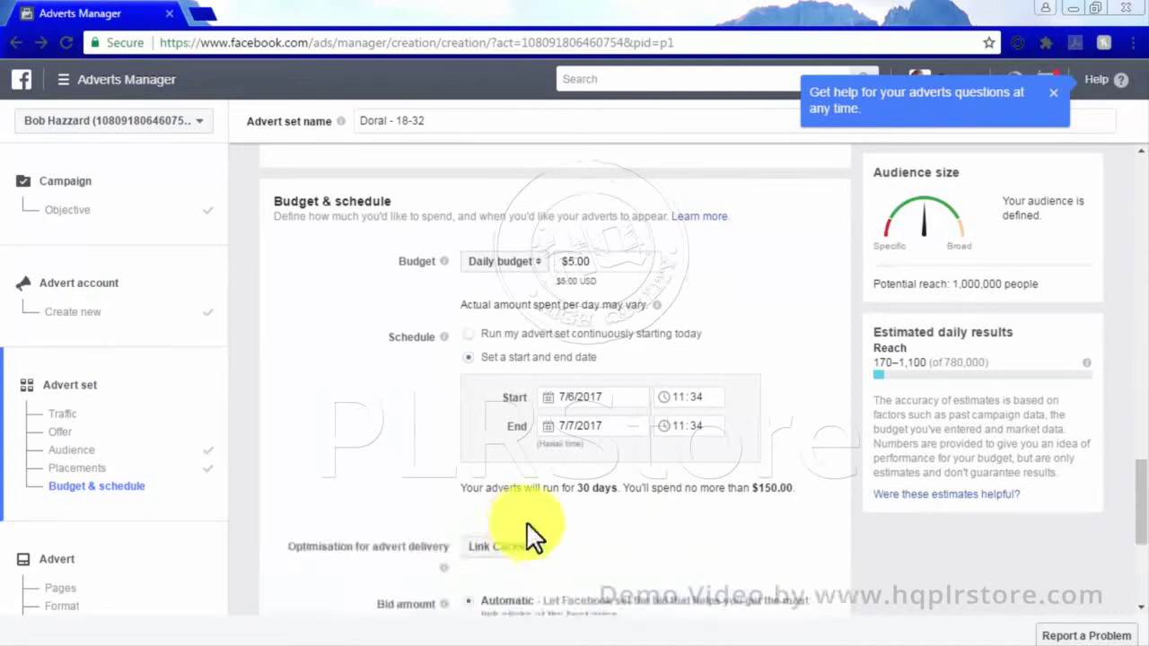
scroll(849, 524, down, 3)
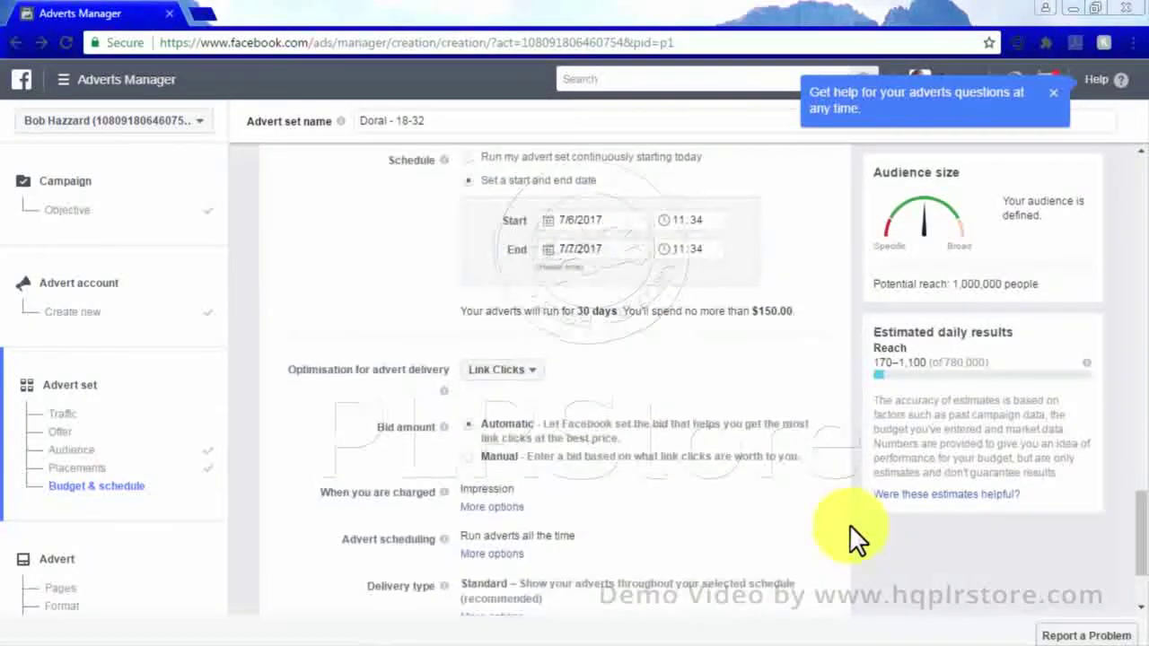
scroll(849, 524, up, 2)
click(467, 245)
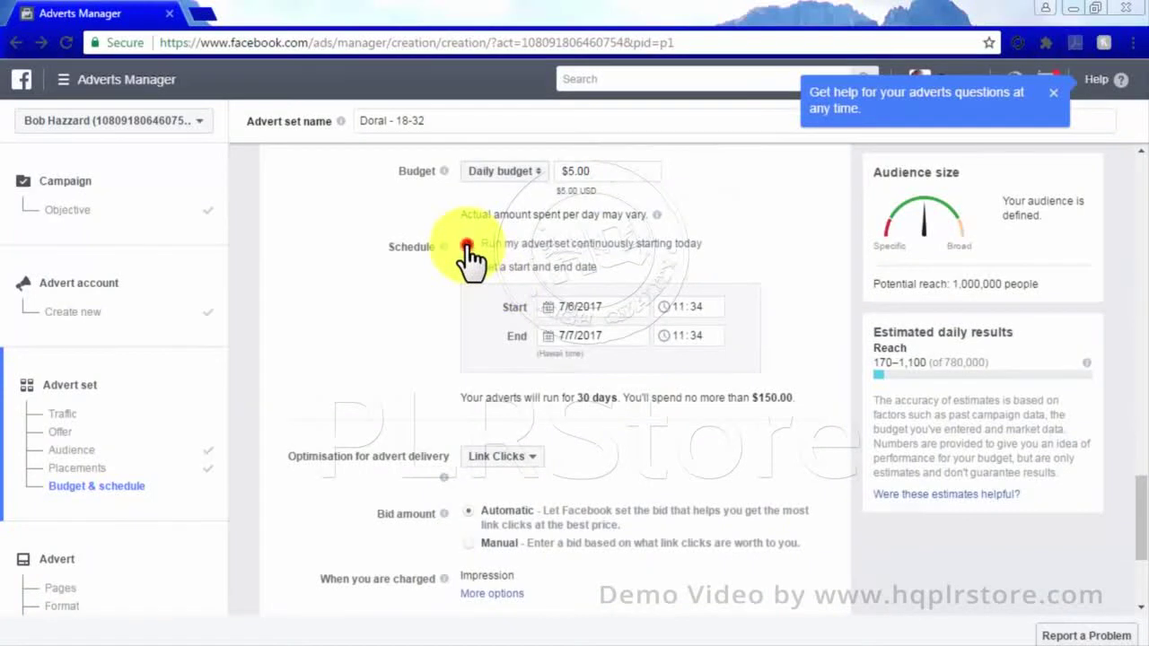
scroll(797, 470, down, 2)
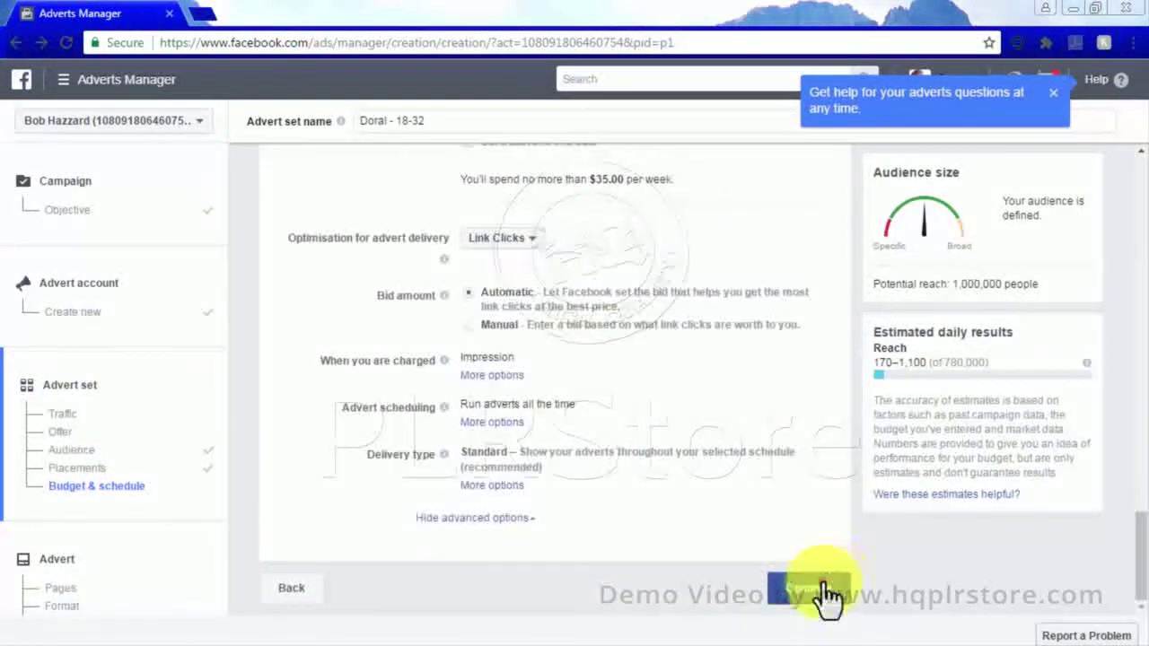
click(821, 588)
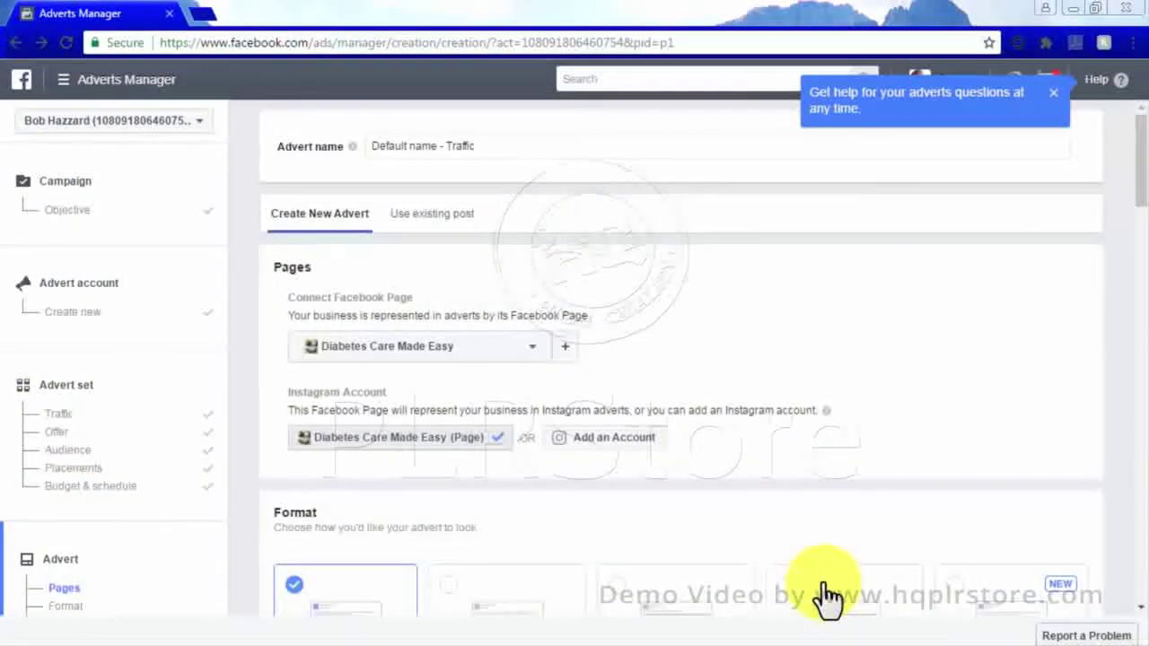
click(447, 146)
drag(446, 145, 375, 143)
key(BackSpace)
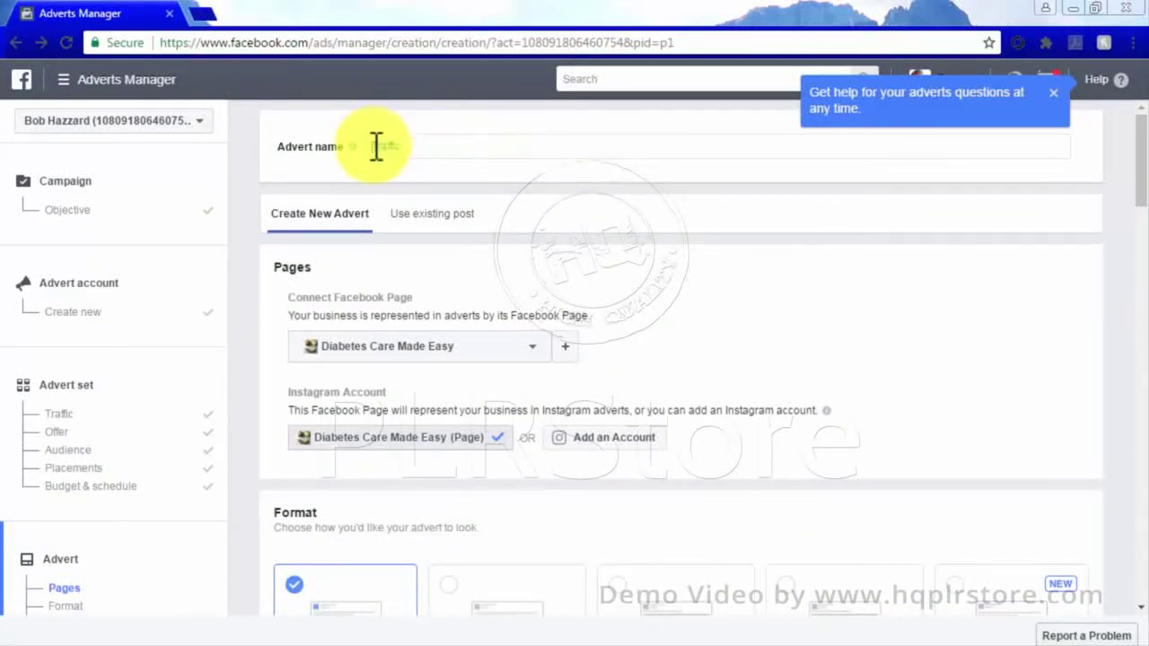
Choose the Single image advert format and upload the picture of the yellow drink pitcher
scroll(821, 304, down, 5)
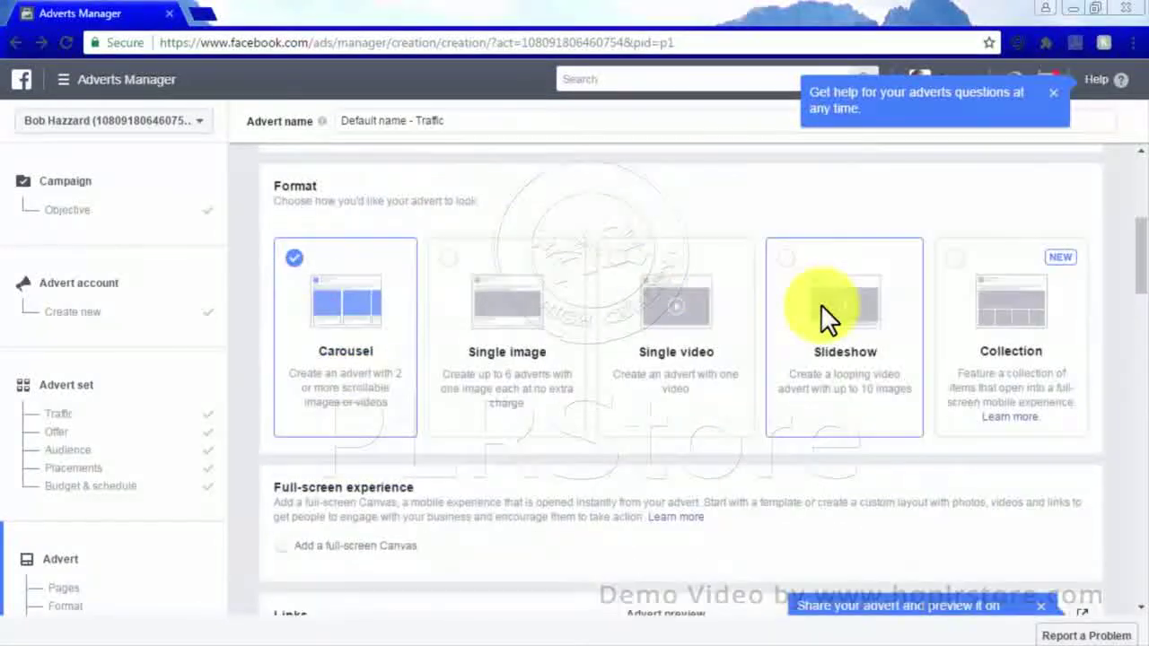
click(492, 270)
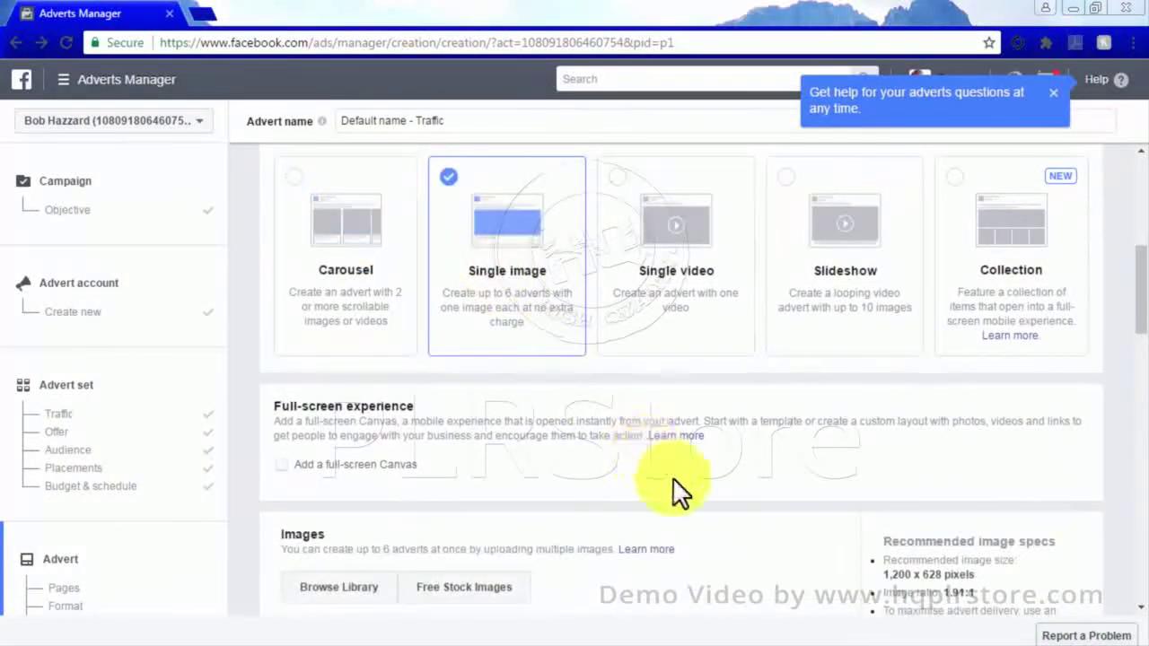
scroll(682, 487, down, 4)
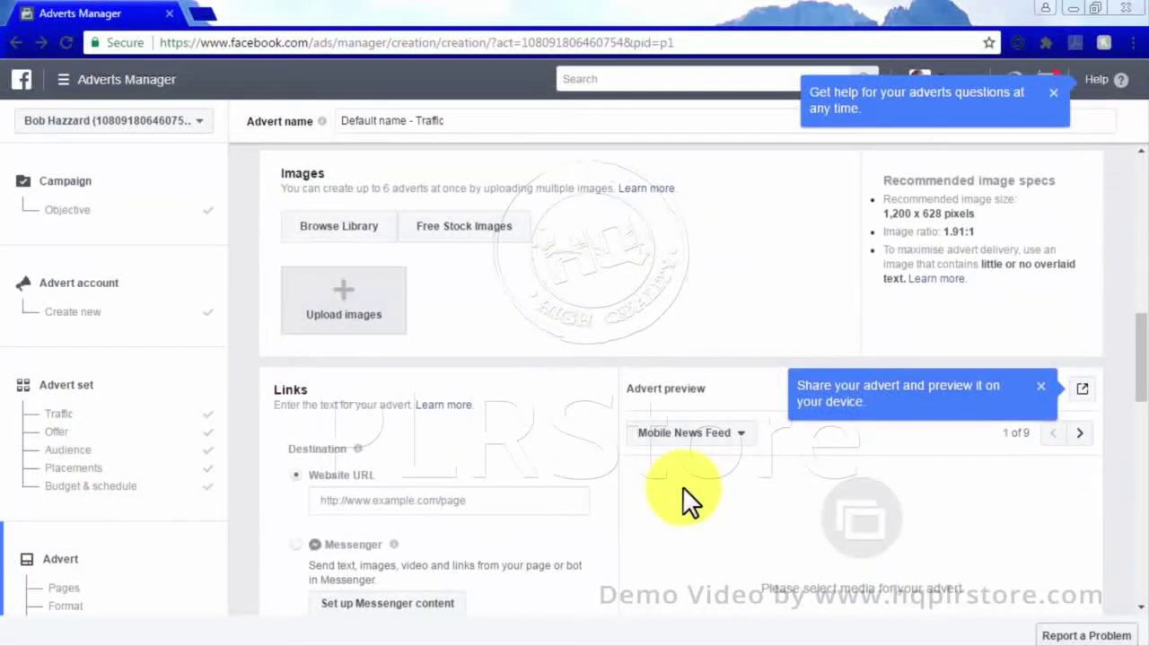
click(367, 323)
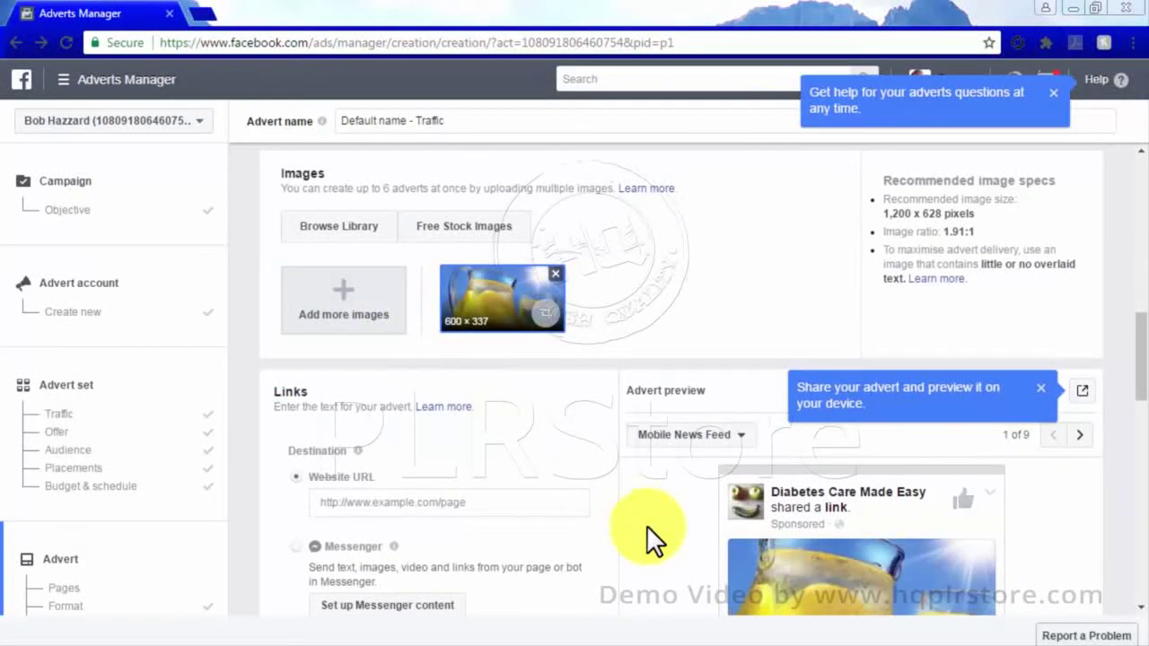
Enter diabetescaremadeeasy.com as the advert's destination website URL
scroll(646, 525, down, 2)
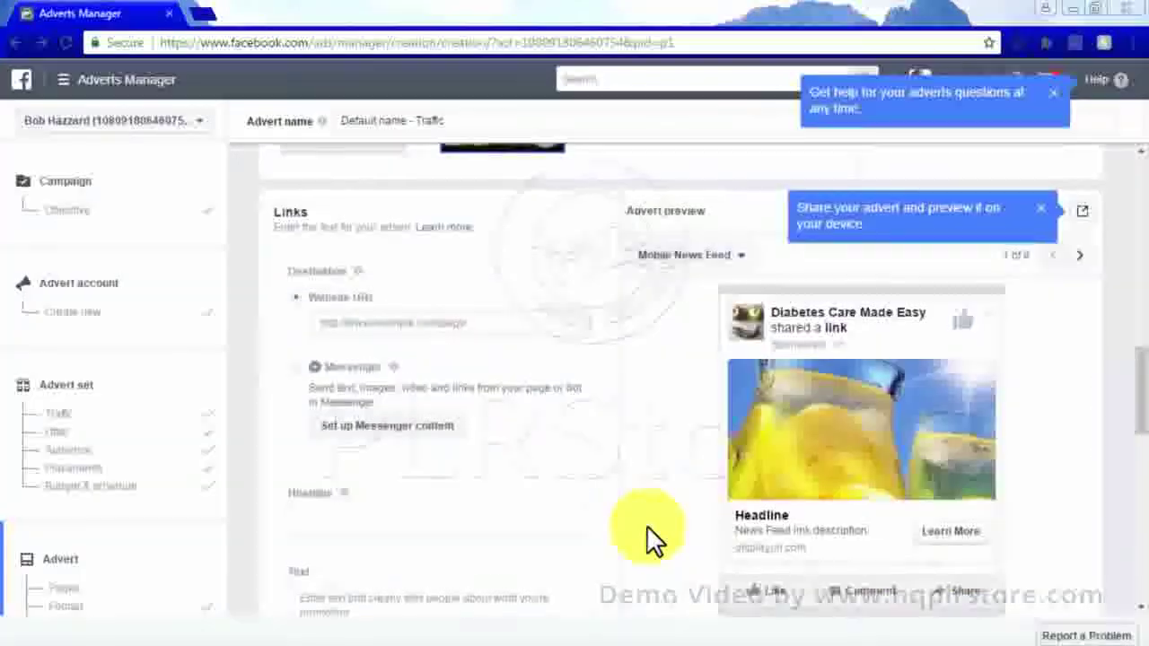
click(501, 323)
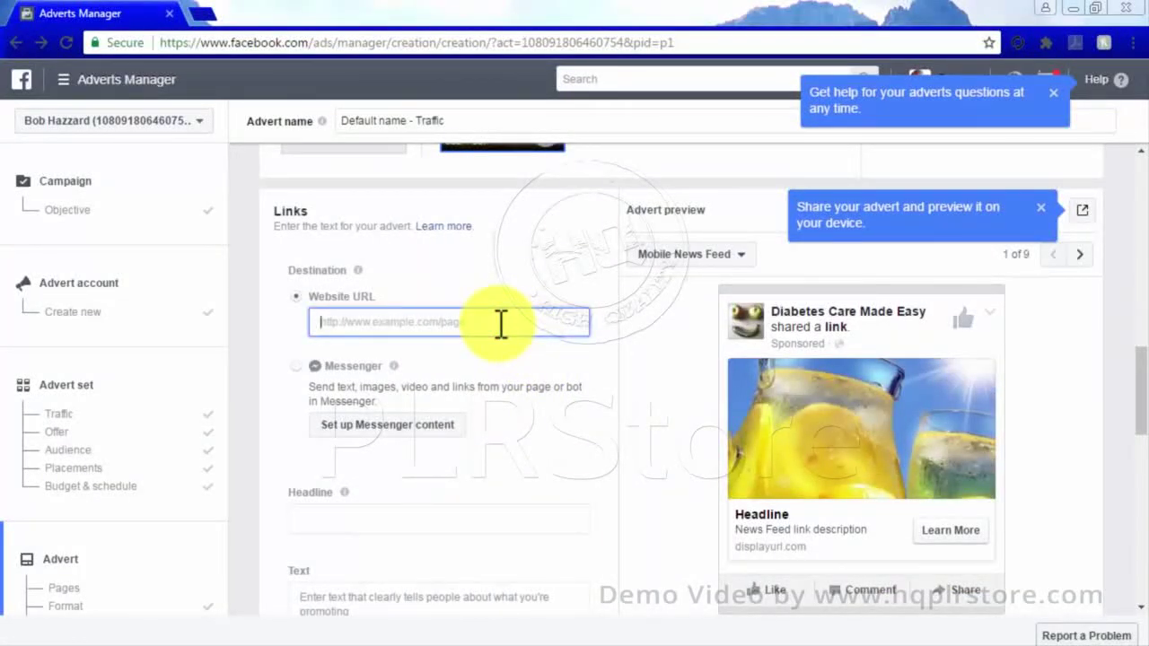
text(diabetescaremadeeasy)
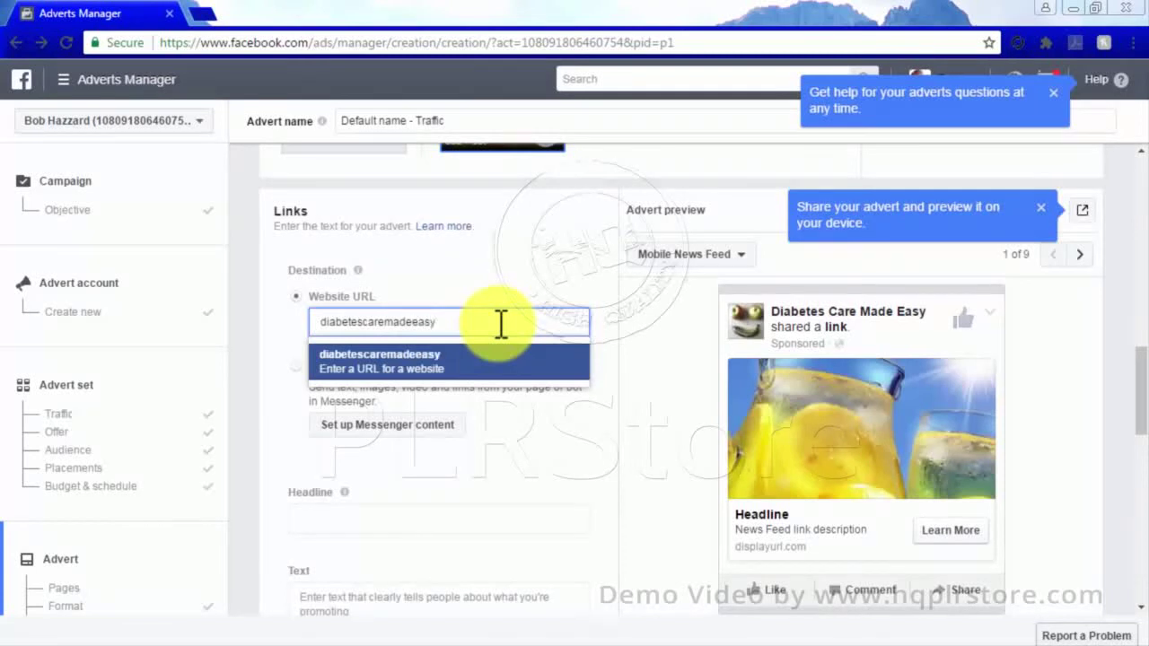
text(.com)
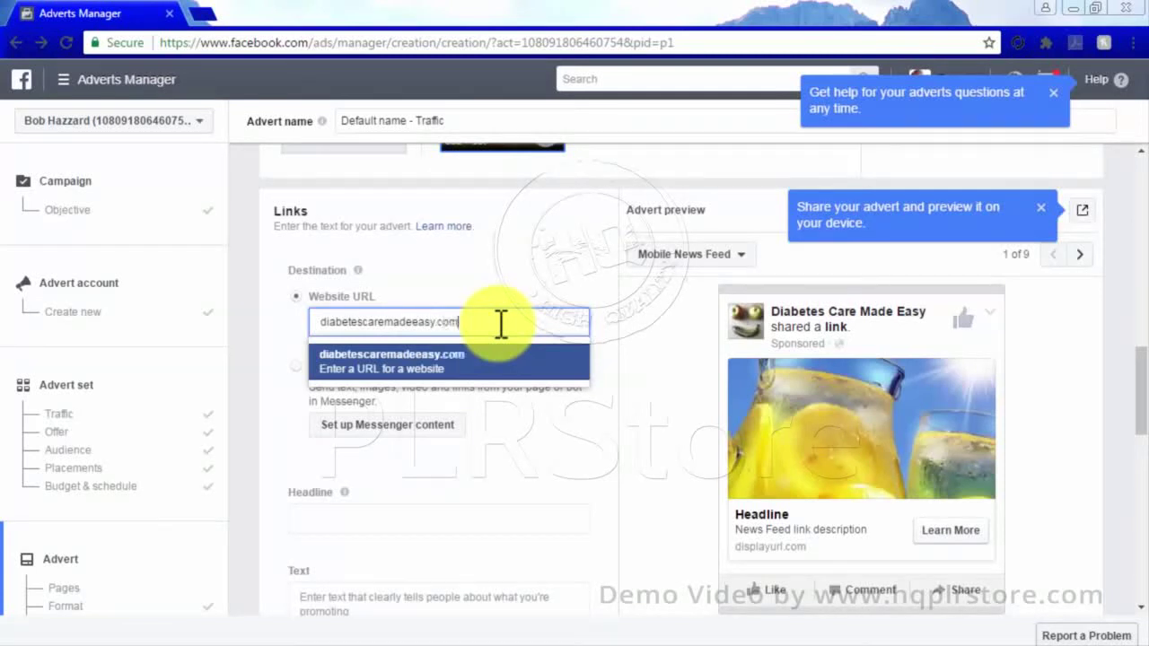
Set the advert's headline to "Diabetes Care Made Easy" and its text to "Get Our Latest News"
click(558, 521)
text(Diabetes Care Made Easy)
scroll(635, 585, down, 2)
click(453, 422)
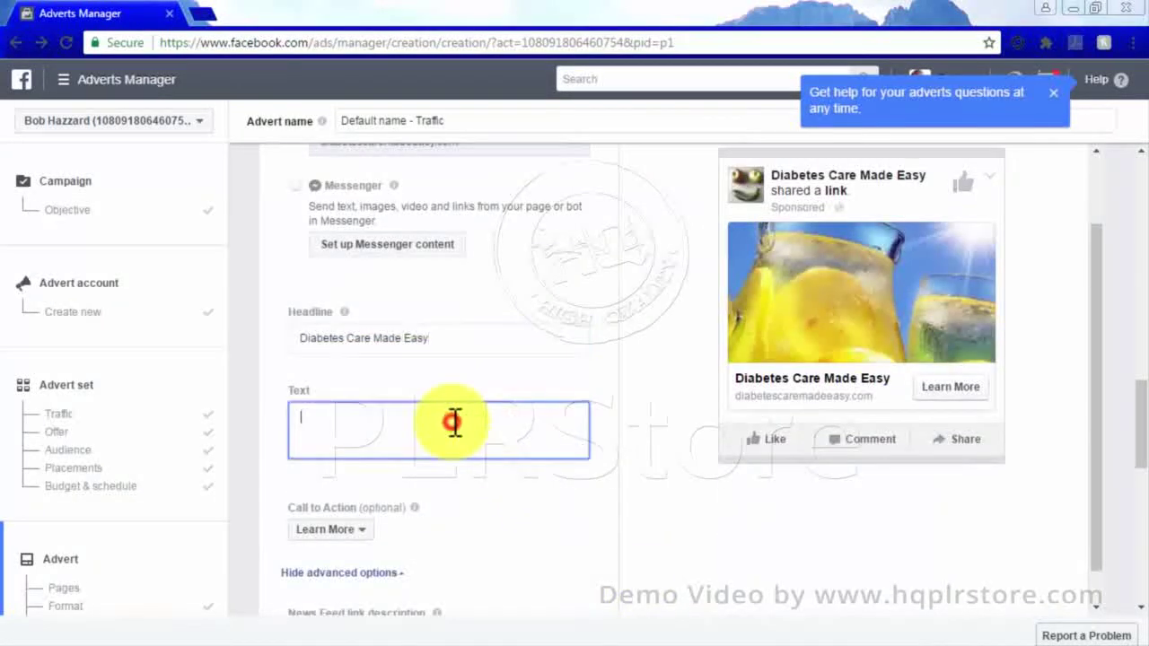
text(Get Our Latest News)
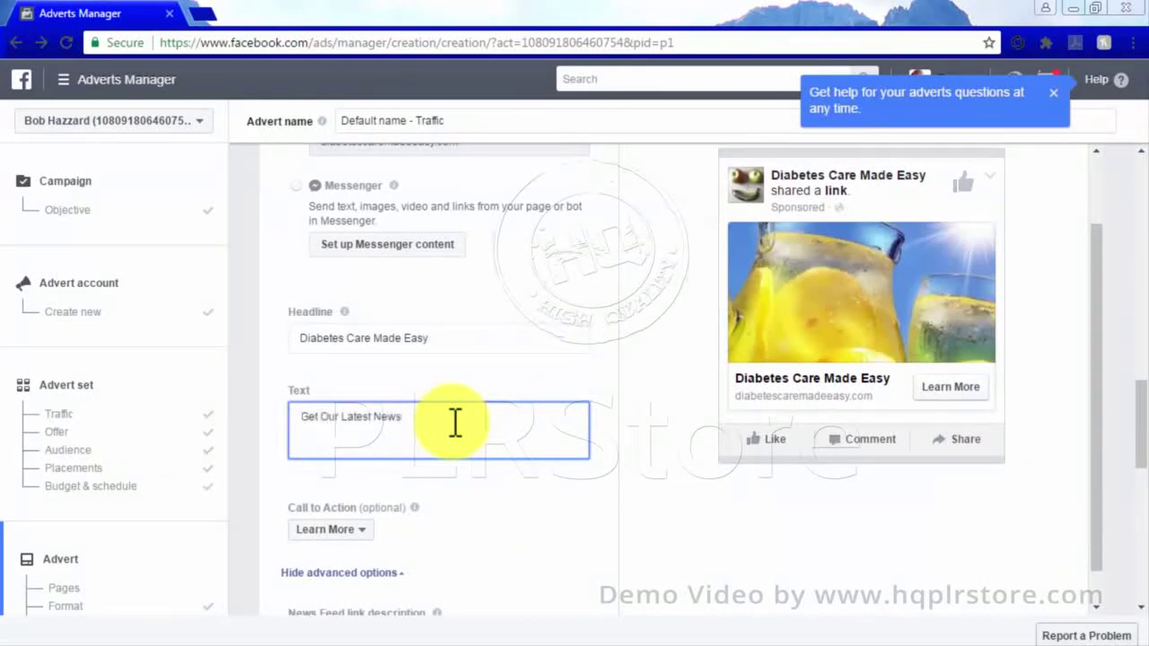